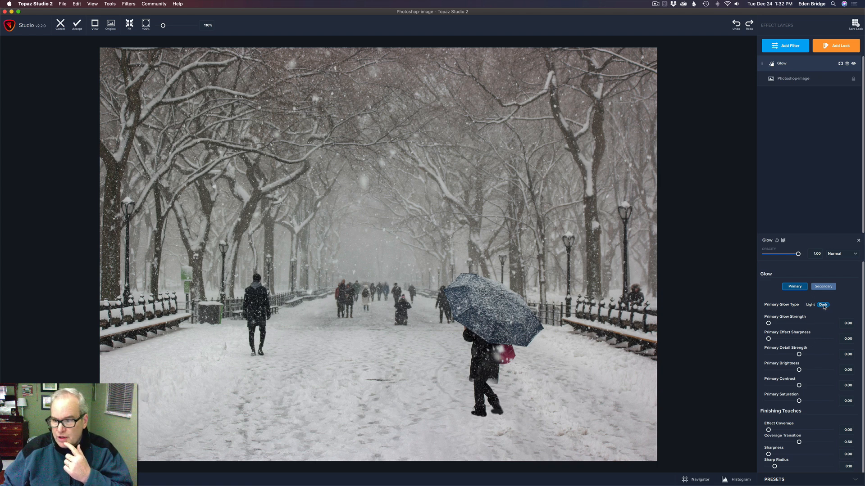
Step: Give the dark Glow a Primary Glow Strength of 0.33, Effect Sharpness of 0.52 and Electrify of 0.09
left_click_drag(768, 323, 786, 326)
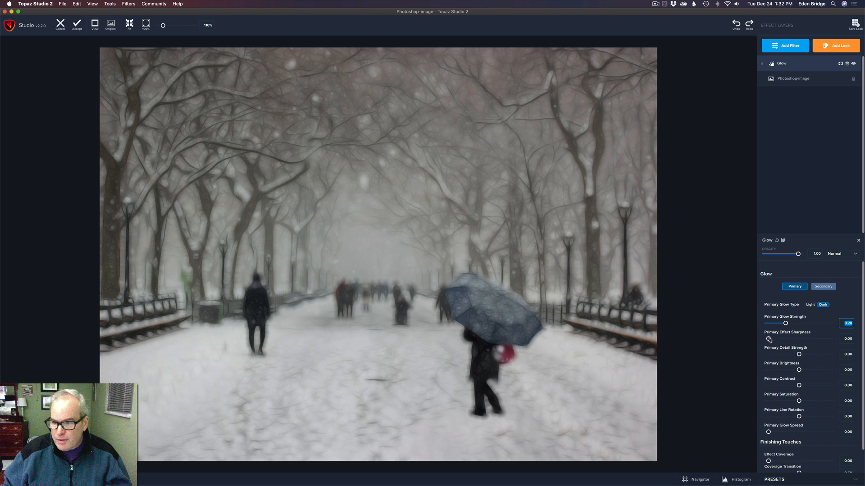
mouse_move(769, 339)
left_mouse_down()
mouse_move(794, 341)
mouse_move(774, 354)
left_mouse_up()
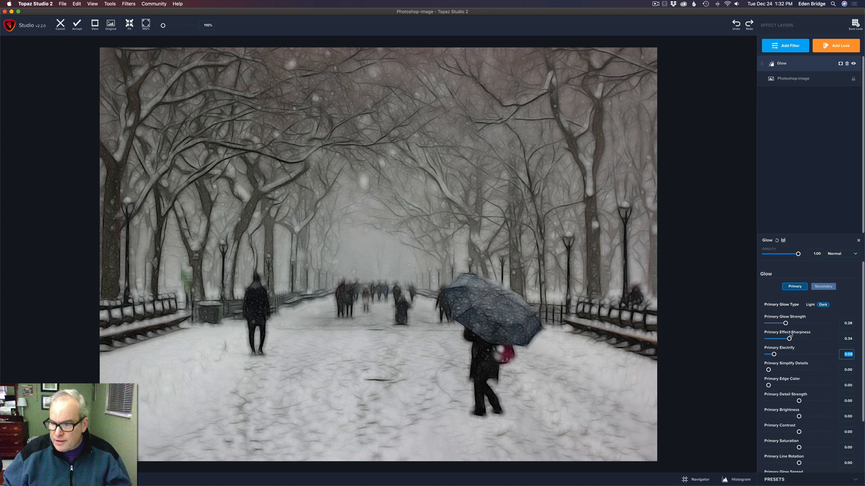
left_click_drag(786, 324, 802, 341)
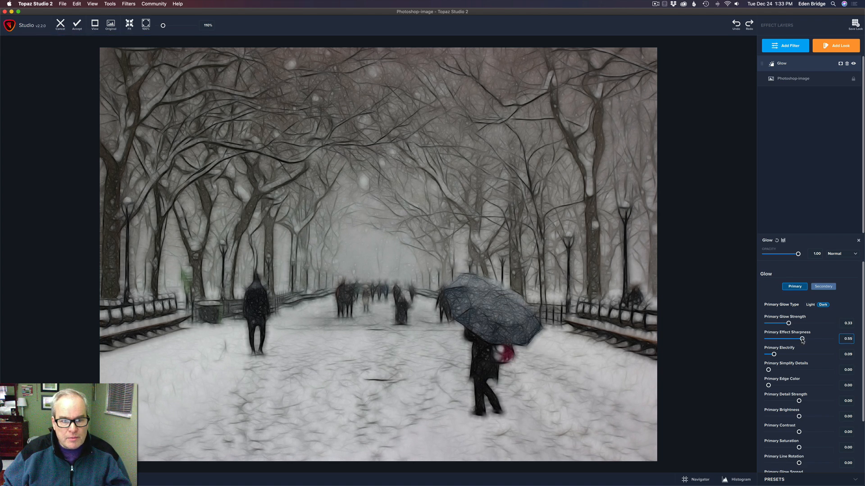
left_click_drag(802, 341, 800, 341)
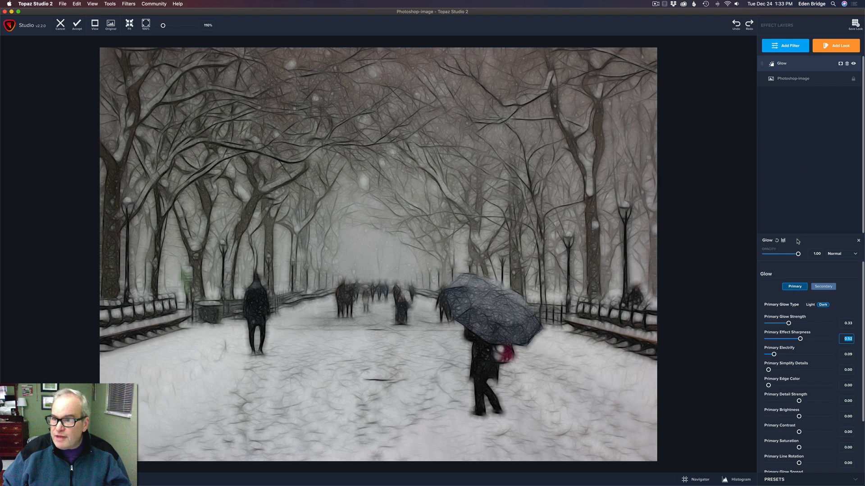
Step: Add an Impression filter layer above the Glow layer
left_click(787, 46)
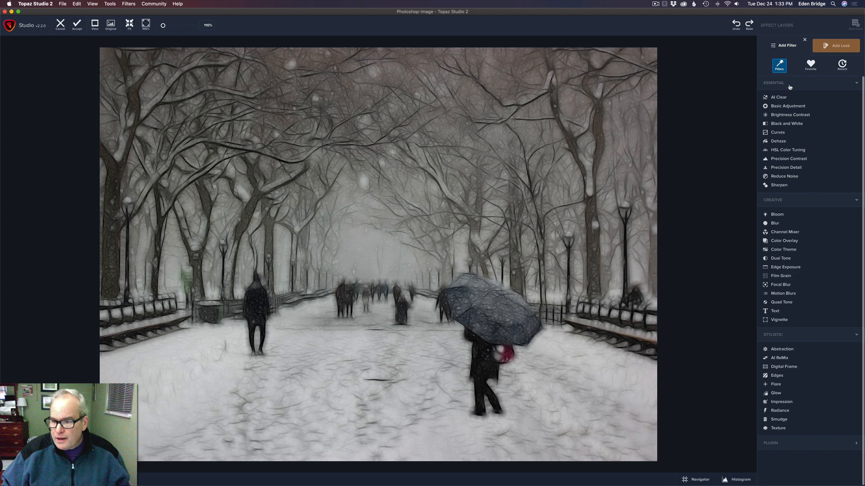
left_click(790, 402)
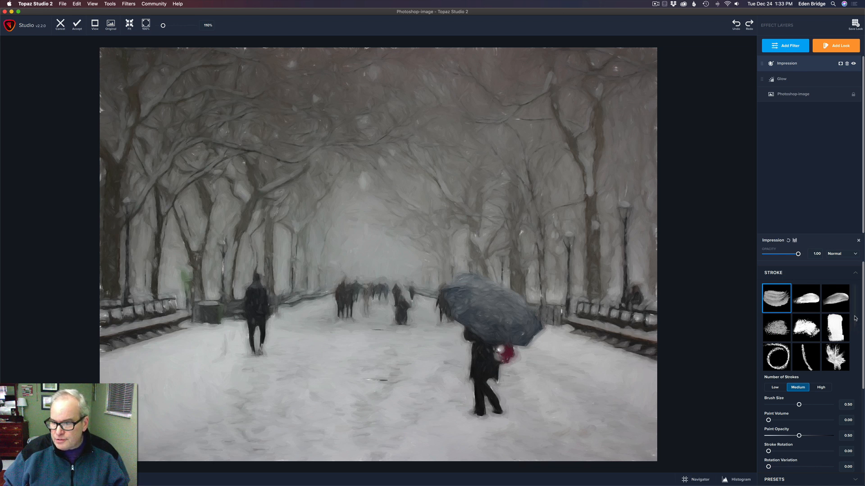
Step: Try the Original background type in the Impression texture settings and switch it back to Solid
scroll(863, 319, "down", 5)
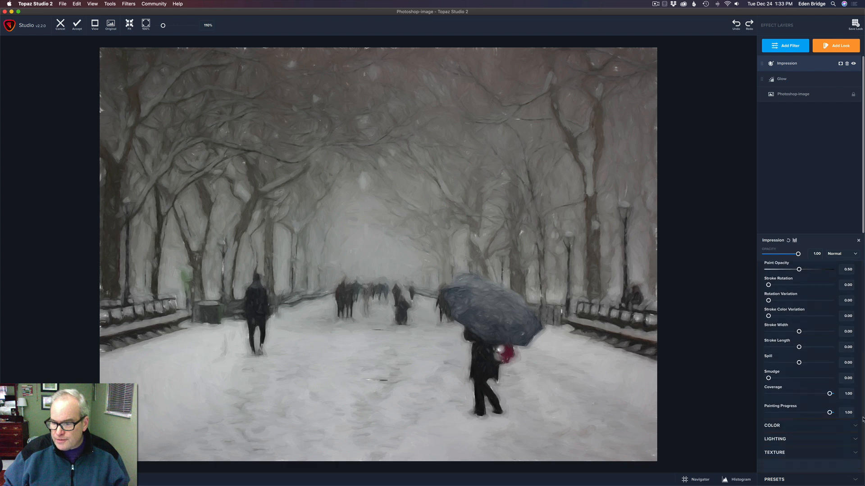
left_click(855, 454)
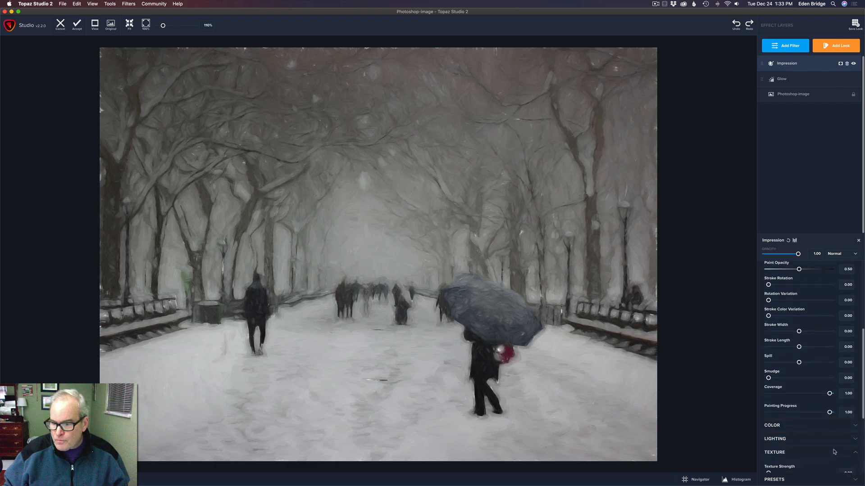
scroll(841, 442, "down", 3)
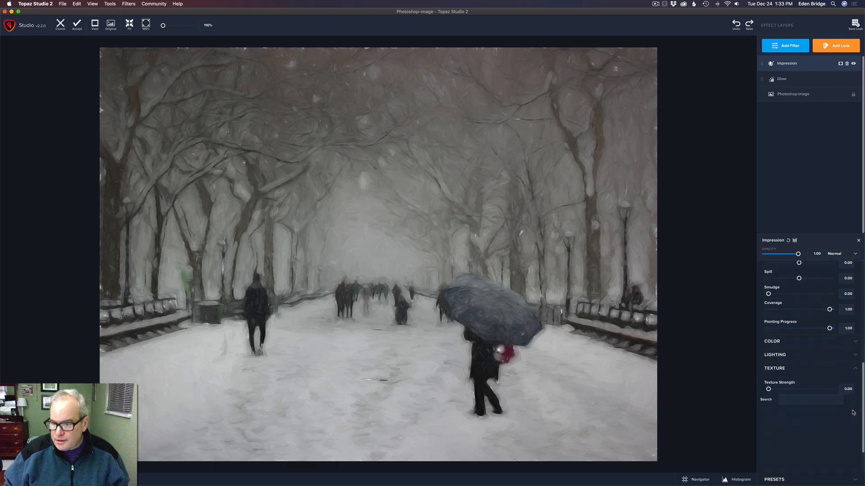
scroll(834, 404, "down", 5)
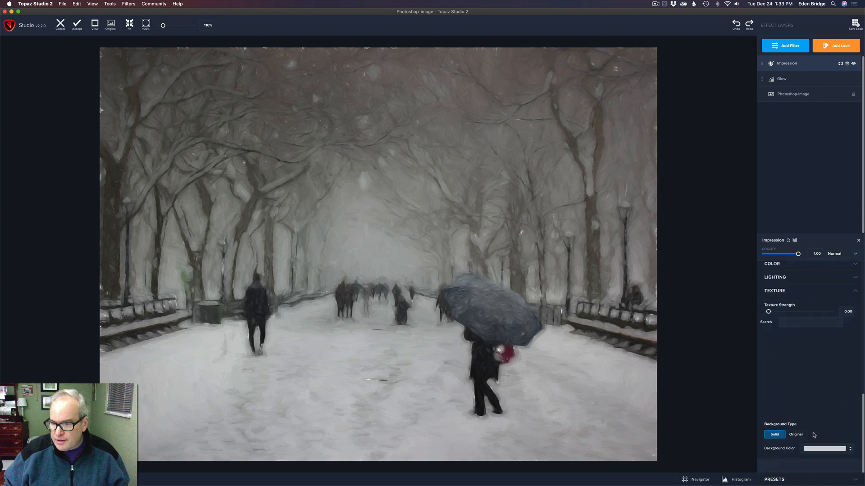
left_click(796, 435)
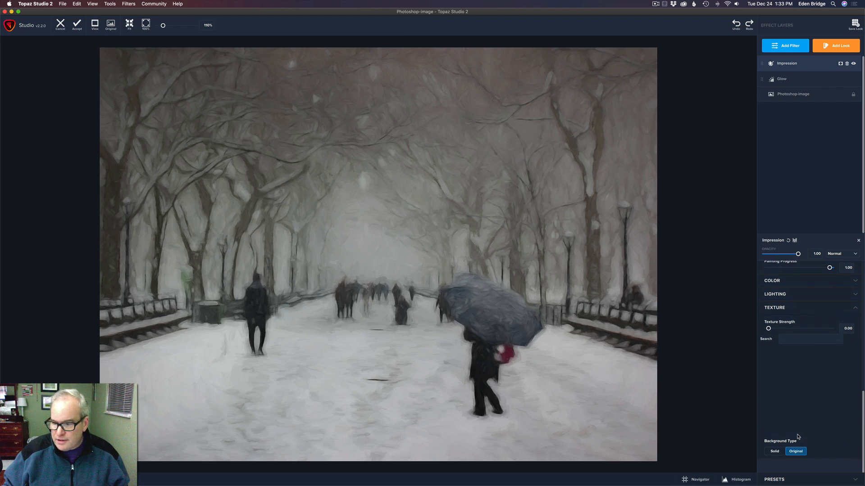
left_click(775, 452)
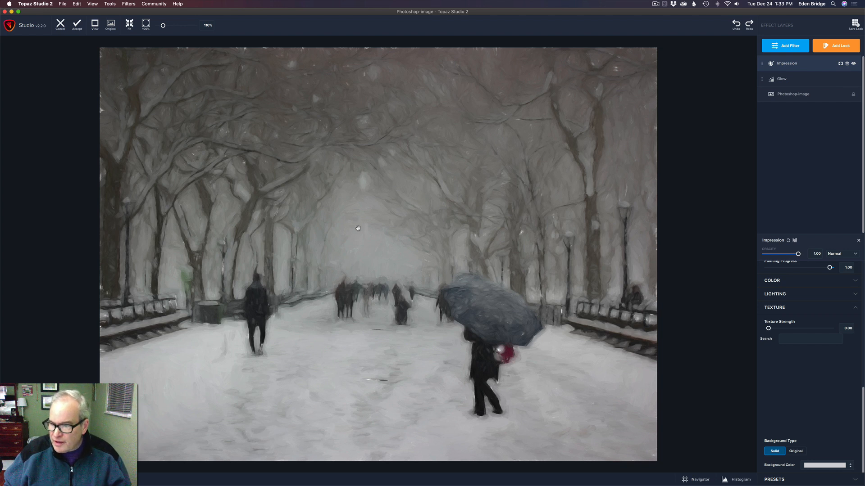
Step: Compare the High, Medium and Low stroke counts of the Impression filter and set Number of Strokes to High
left_click_drag(862, 394, 863, 258)
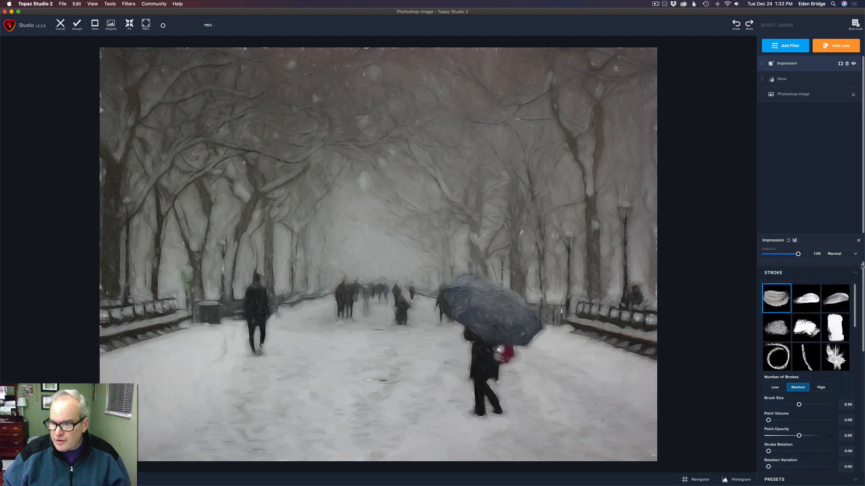
left_click(821, 388)
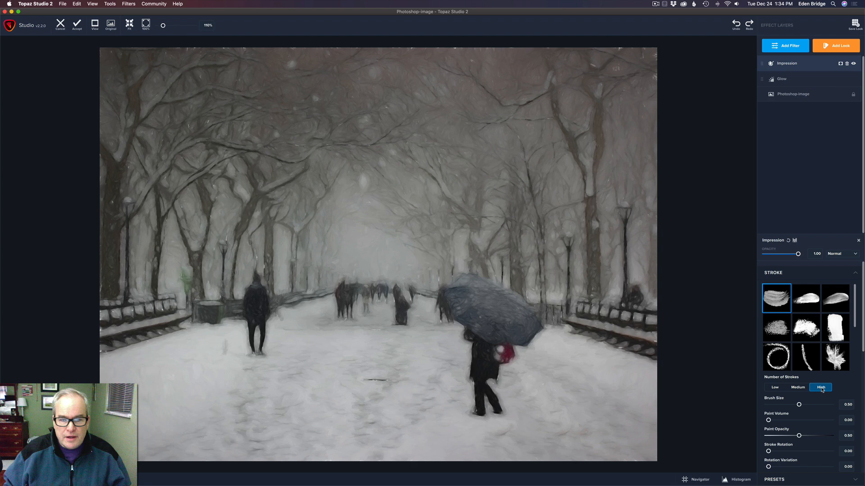
left_click(800, 389)
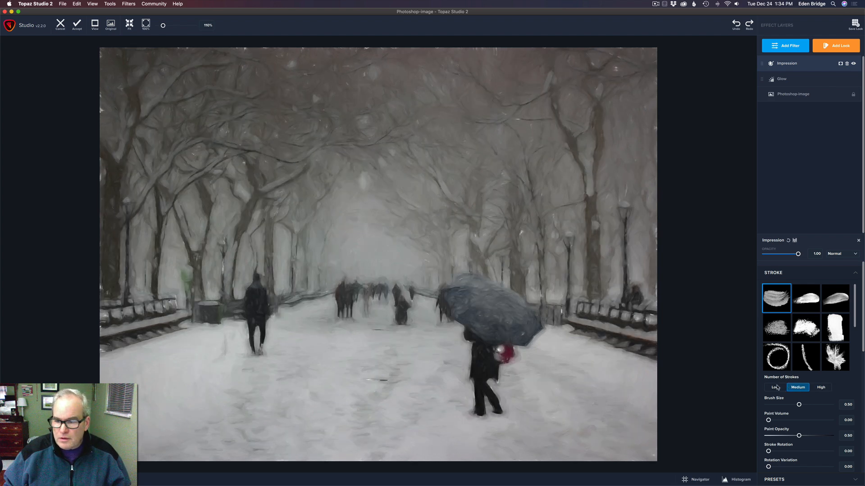
left_click(775, 388)
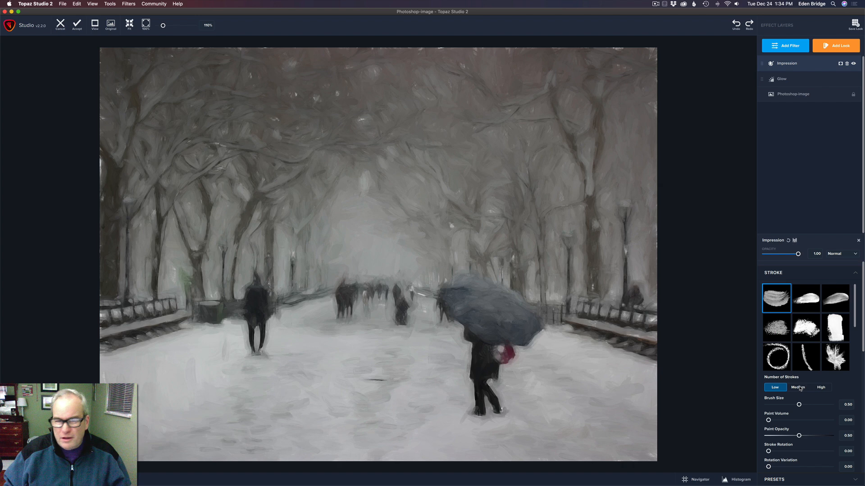
left_click(797, 387)
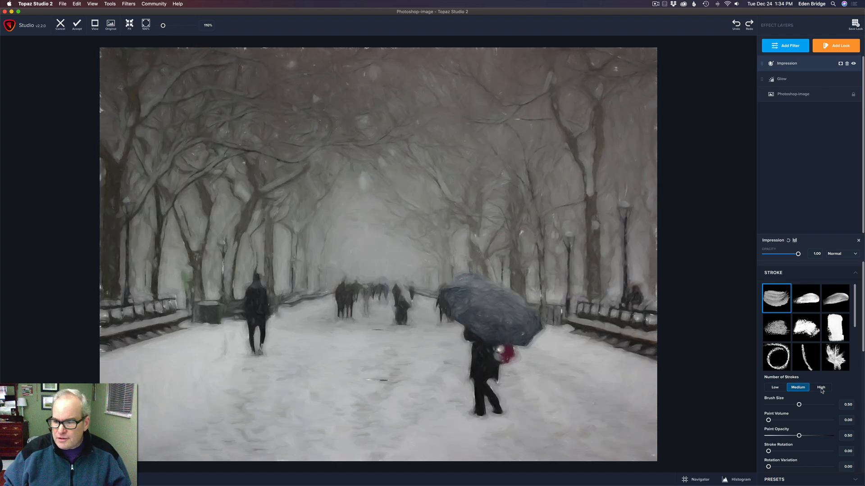
left_click(821, 388)
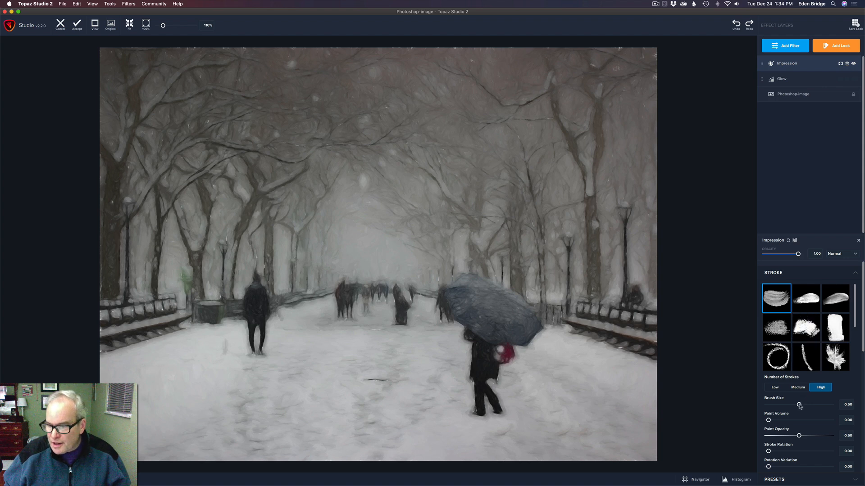
Step: Set the Impression Brush Size to 0.42, Paint Volume to 0.18 and Paint Opacity to 0.54
left_click_drag(799, 405, 795, 406)
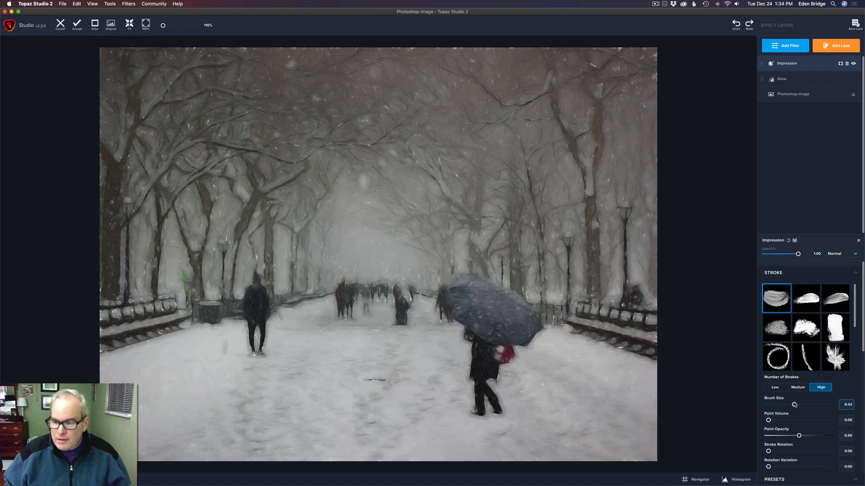
mouse_move(769, 421)
left_mouse_down()
mouse_move(817, 437)
mouse_move(801, 436)
left_mouse_up()
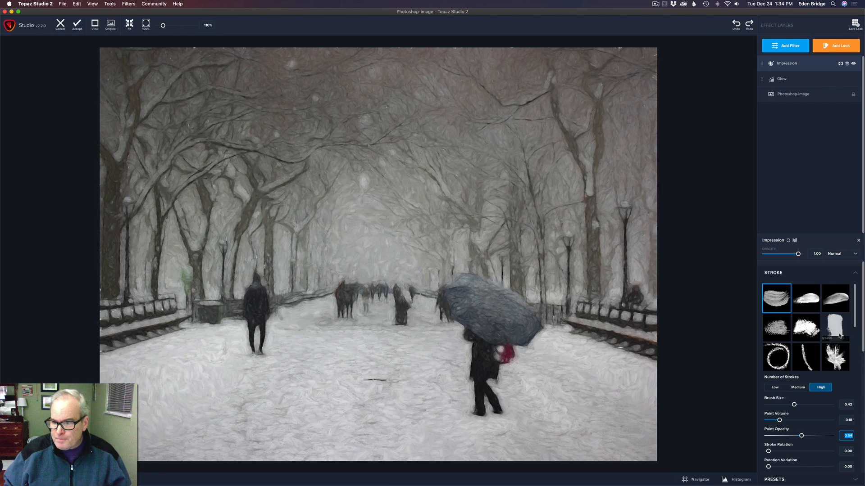
Step: Compare the Impression stroke types, choose the solid rectangular block stroke, and lower the filter's opacity to 0.58
left_click(809, 299)
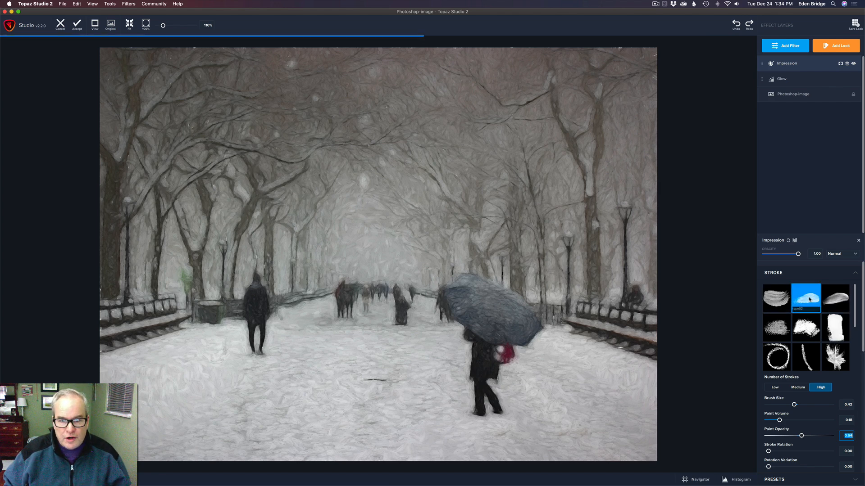
left_click(836, 300)
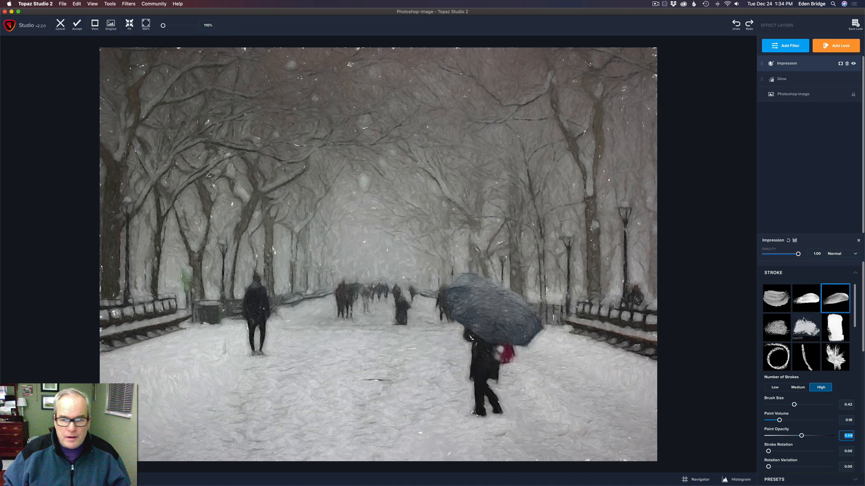
left_click(776, 330)
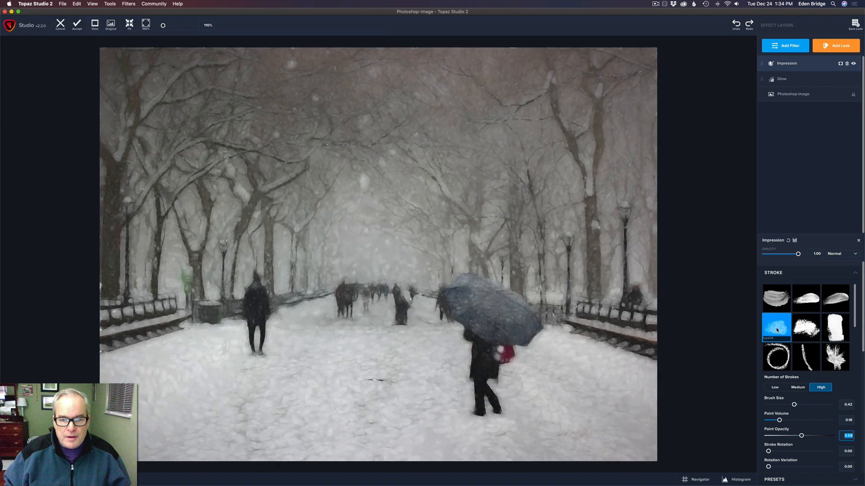
left_click(810, 330)
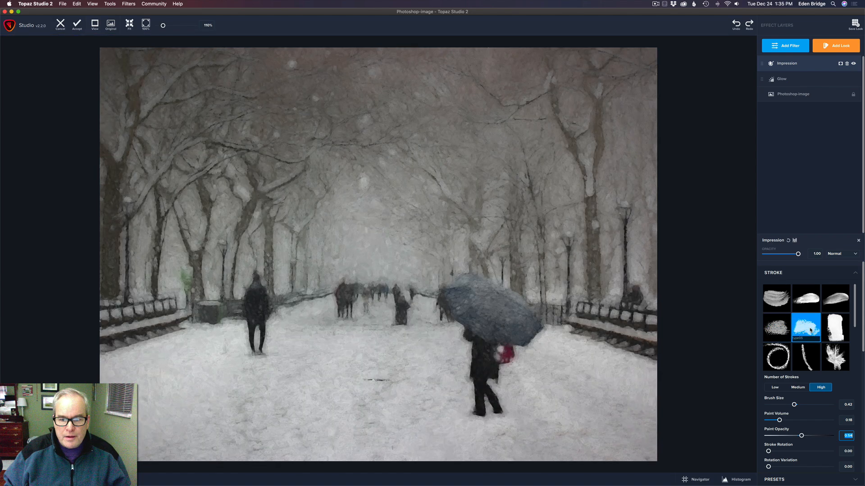
left_click(834, 328)
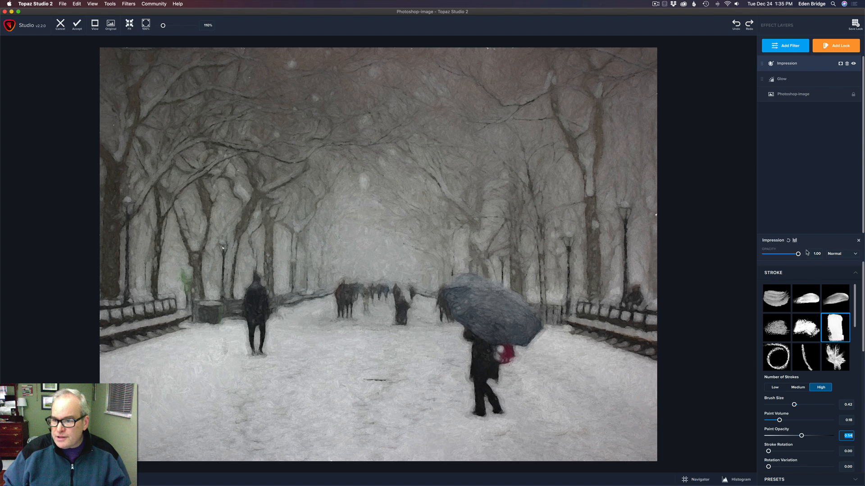
left_click_drag(798, 255, 784, 254)
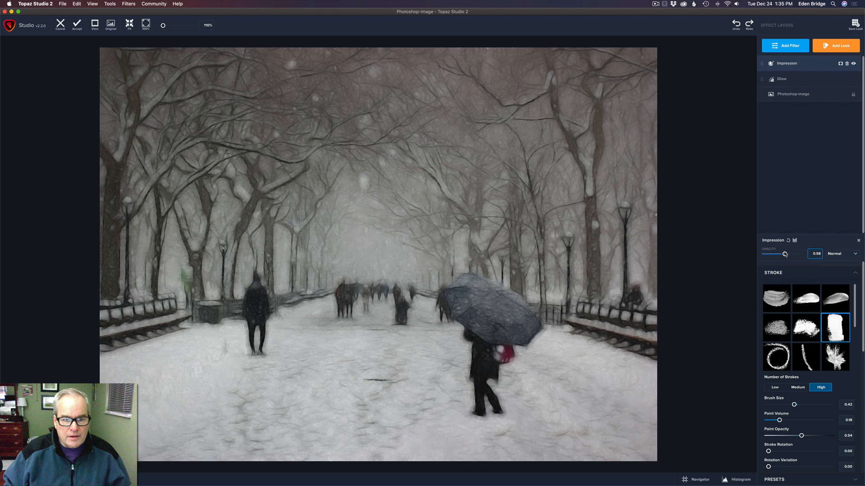
left_click_drag(785, 255, 785, 255)
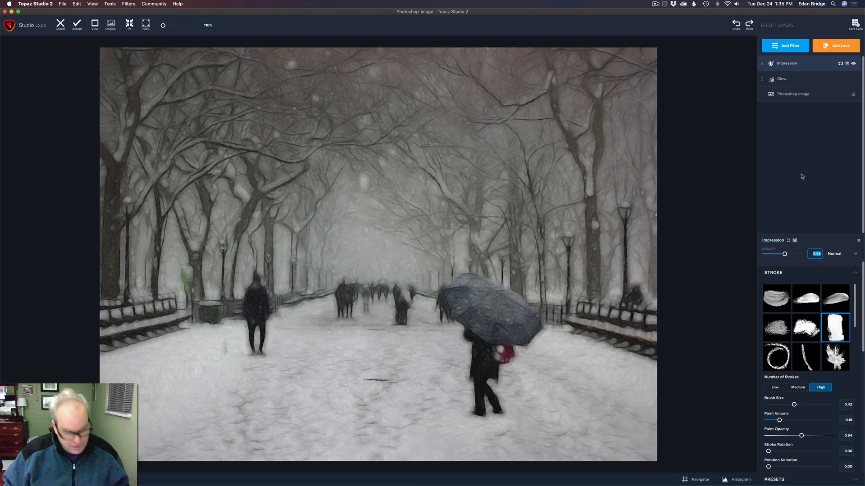
Step: Add a Precision Contrast filter with Micro contrast 0.16, Low 0.56, Medium 0.42 and High -0.17
left_click(793, 47)
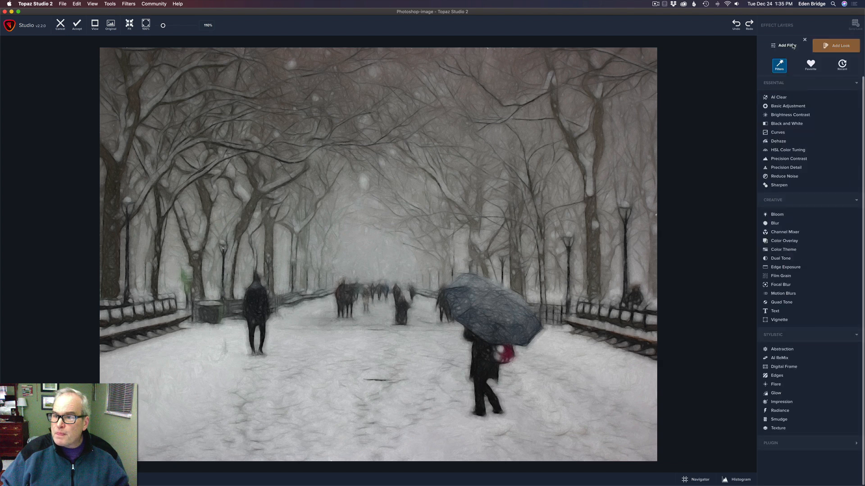
left_click(800, 160)
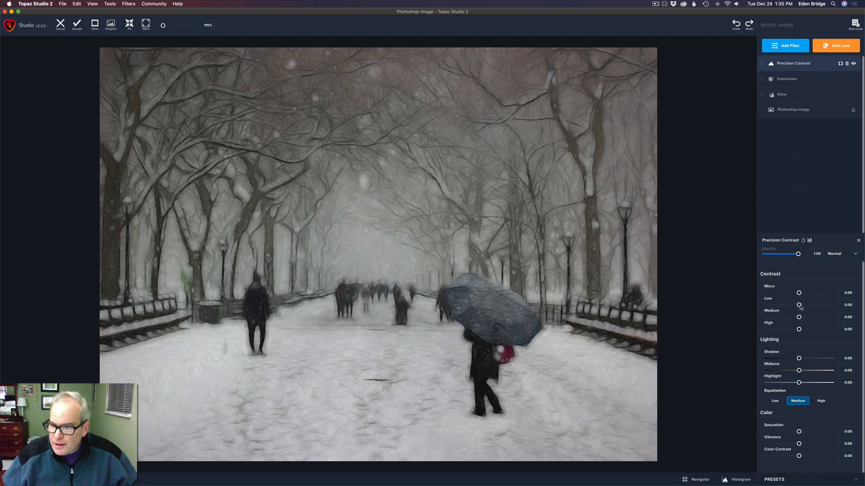
left_click_drag(800, 306, 815, 305)
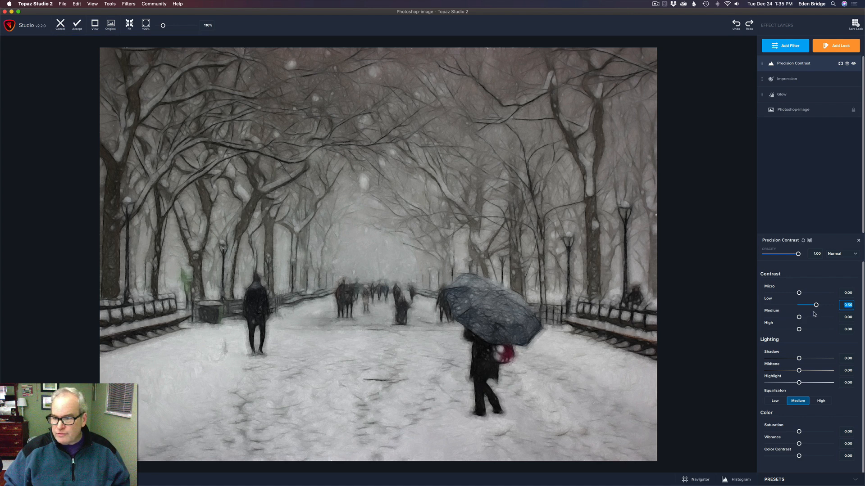
left_click_drag(802, 318, 813, 318)
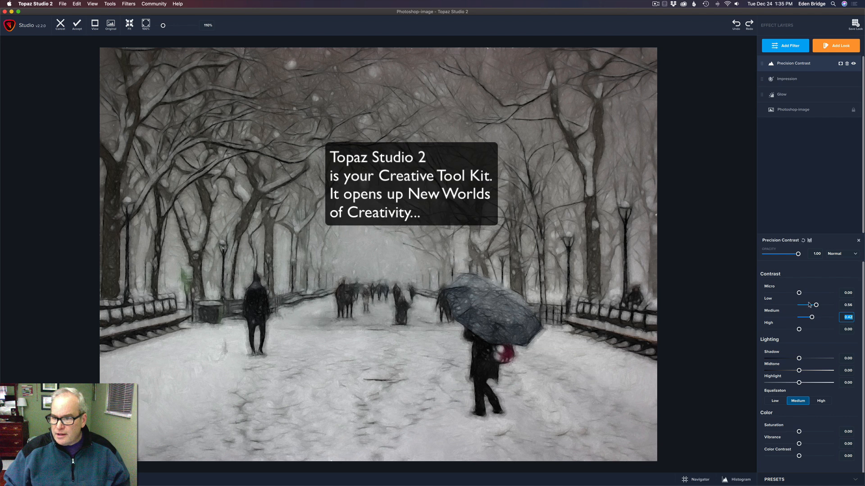
mouse_move(798, 329)
left_mouse_down()
mouse_move(813, 331)
mouse_move(785, 328)
mouse_move(794, 329)
left_mouse_up()
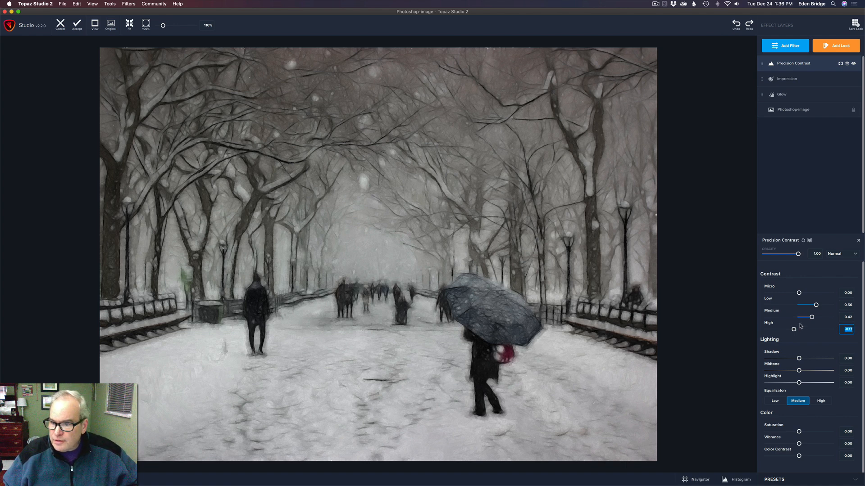
mouse_move(799, 293)
left_mouse_down()
mouse_move(812, 296)
mouse_move(804, 294)
left_mouse_up()
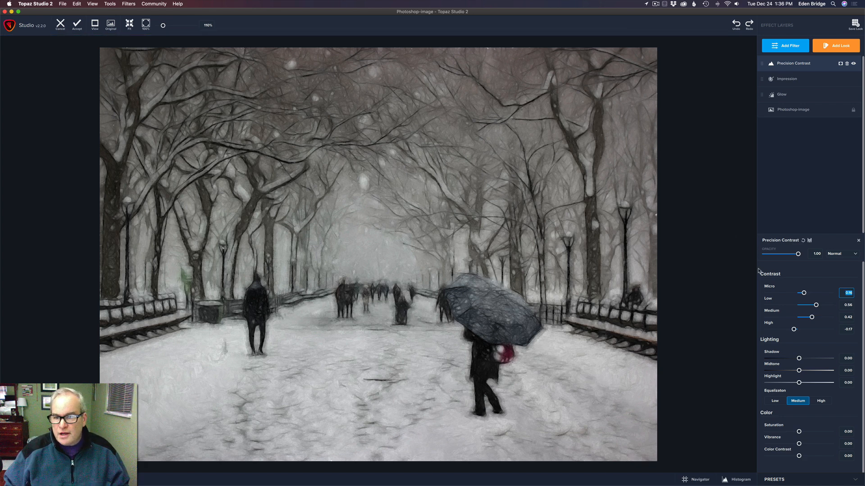
left_click(697, 211)
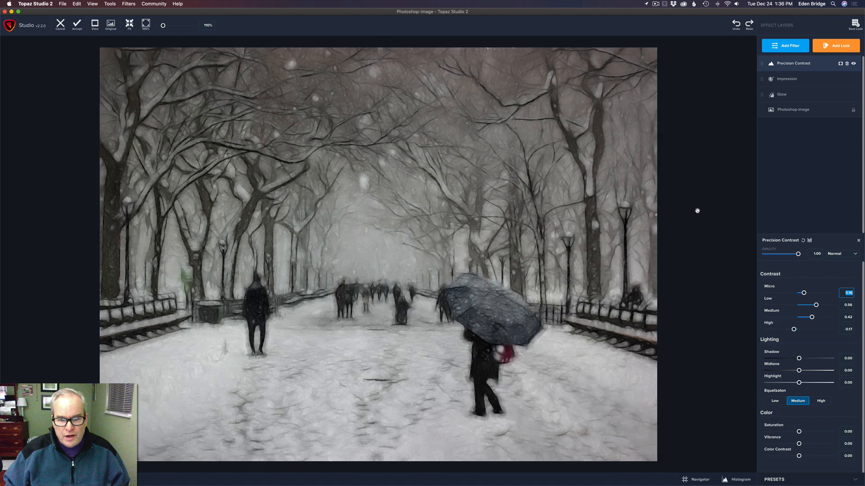
left_click(697, 211)
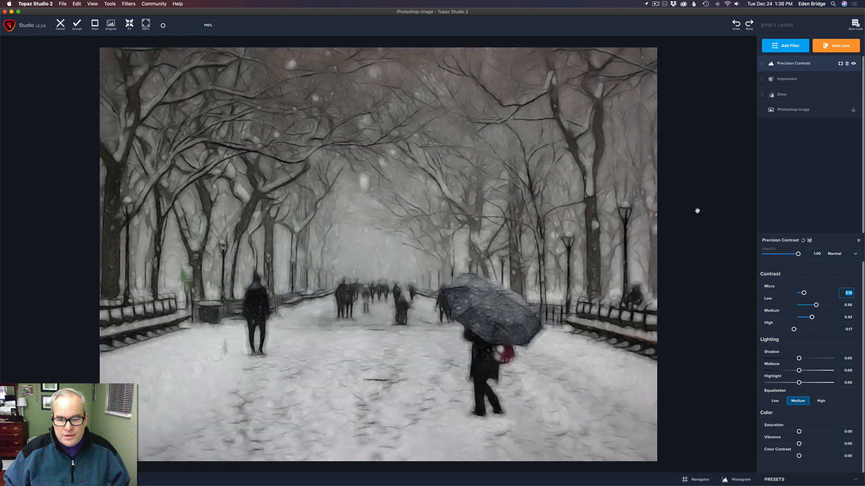
Step: Raise the Impression filter's opacity to 0.75, comparing the painterly result with the original photo before and after
left_click(697, 211)
left_click(697, 211)
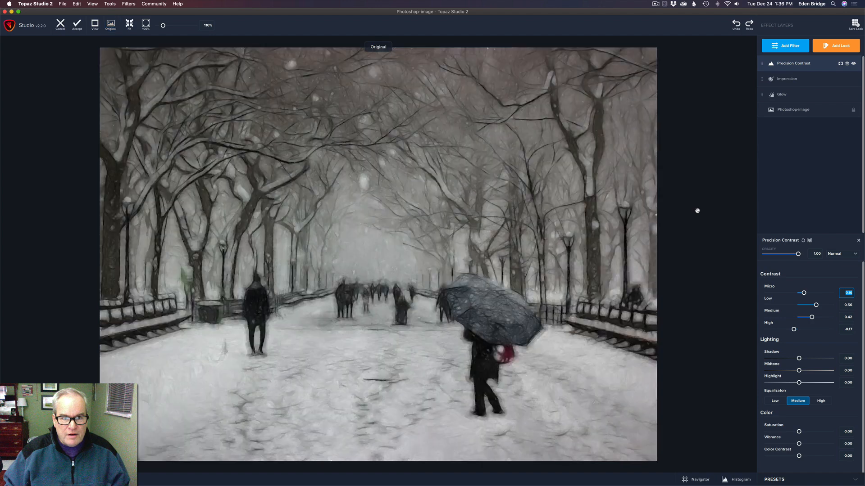
left_click(697, 211)
left_click(697, 211)
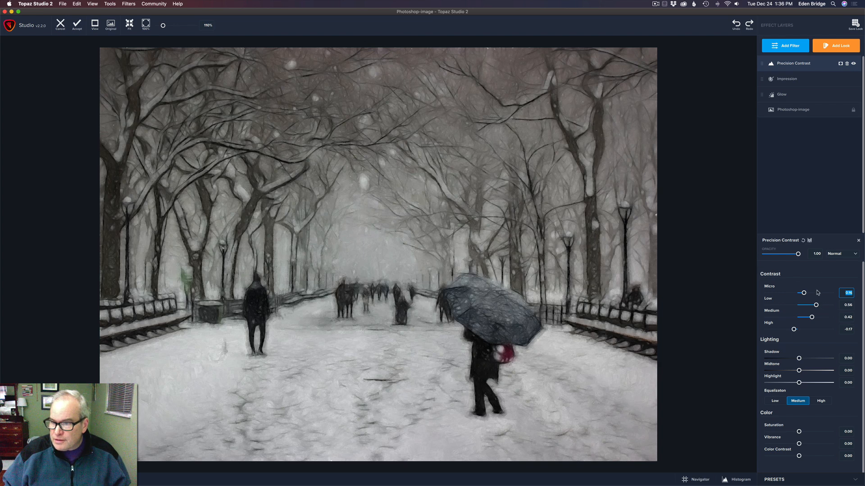
left_click(799, 82)
left_click_drag(785, 254, 791, 255)
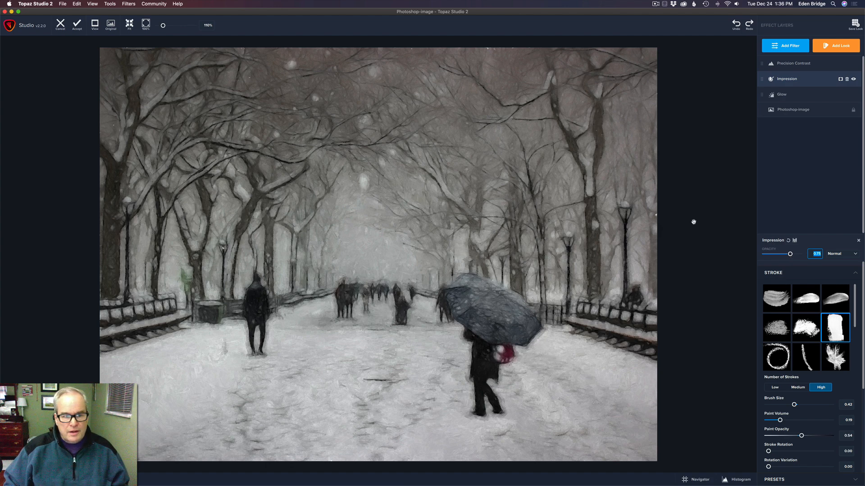
key("space")
key("space")
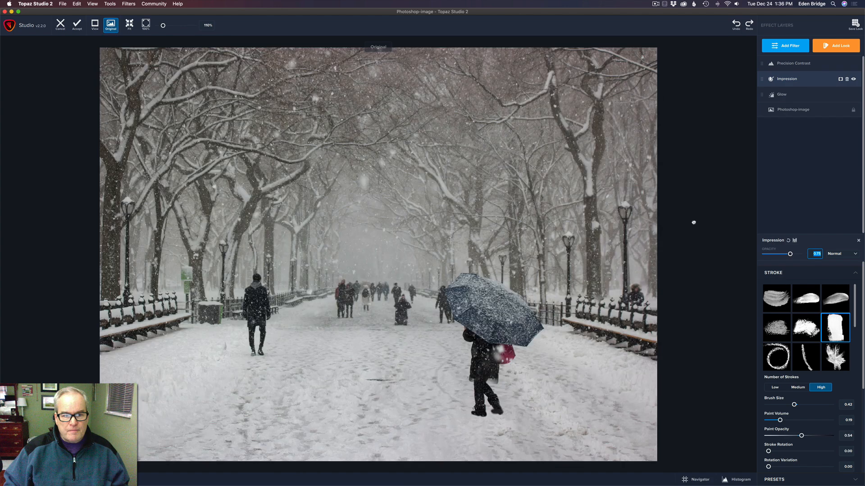
key("space")
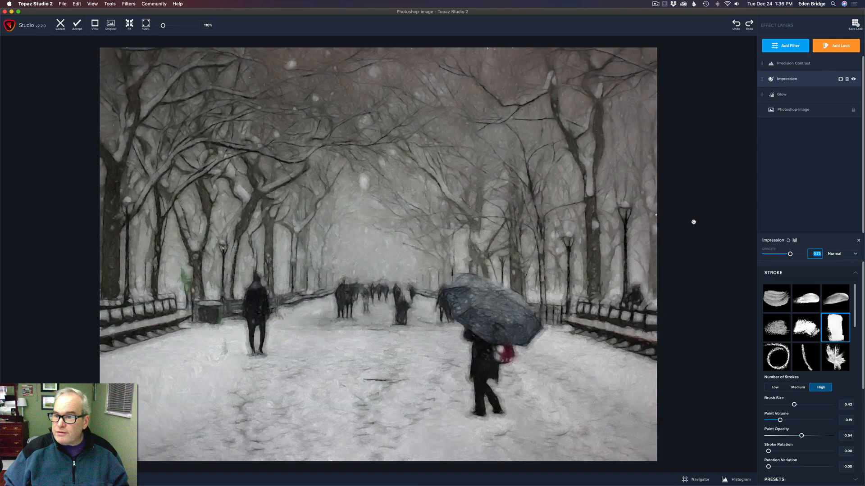
Step: Add an AI Clear filter above Precision Contrast and compare the image with the filter disabled and enabled
left_click(791, 46)
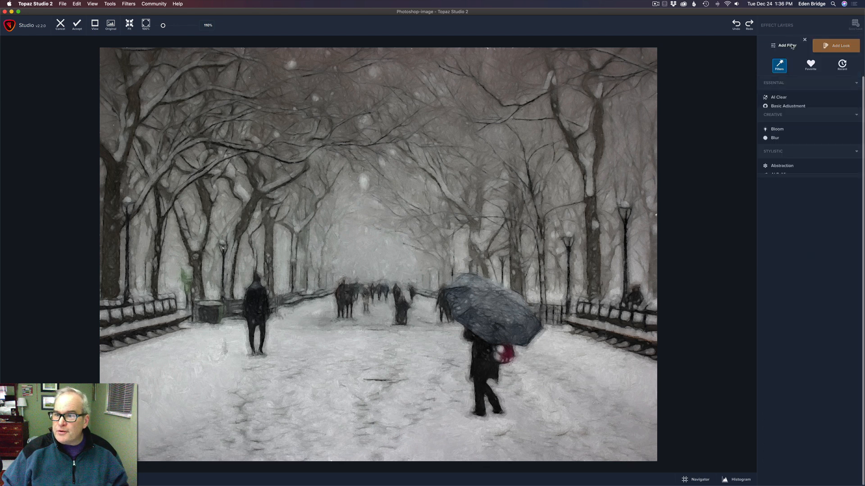
left_click(779, 97)
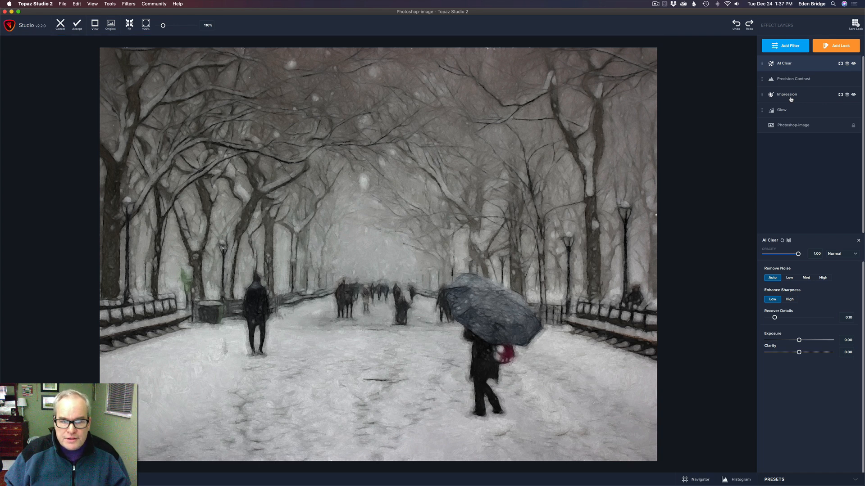
left_click(854, 64)
left_click(854, 64)
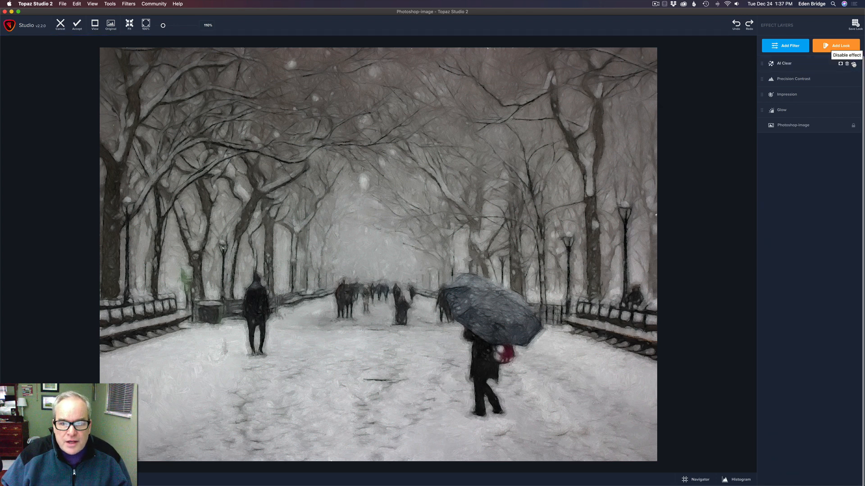
Step: Set AI Clear's Recover Details to about 0.48 and compare the image with and without the filter
left_click(797, 65)
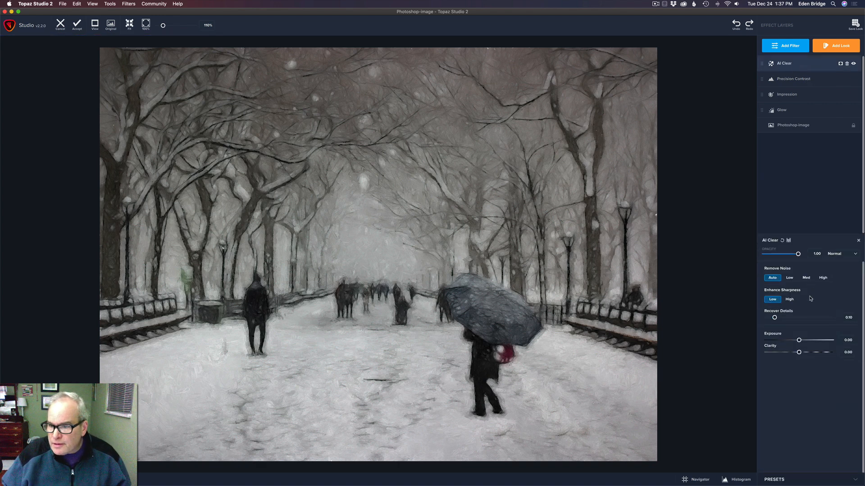
left_click_drag(775, 318, 801, 320)
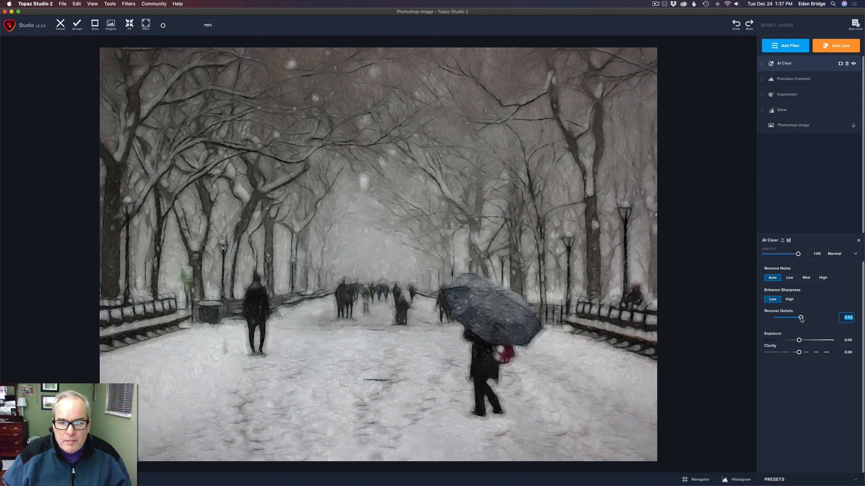
left_click_drag(801, 320, 797, 319)
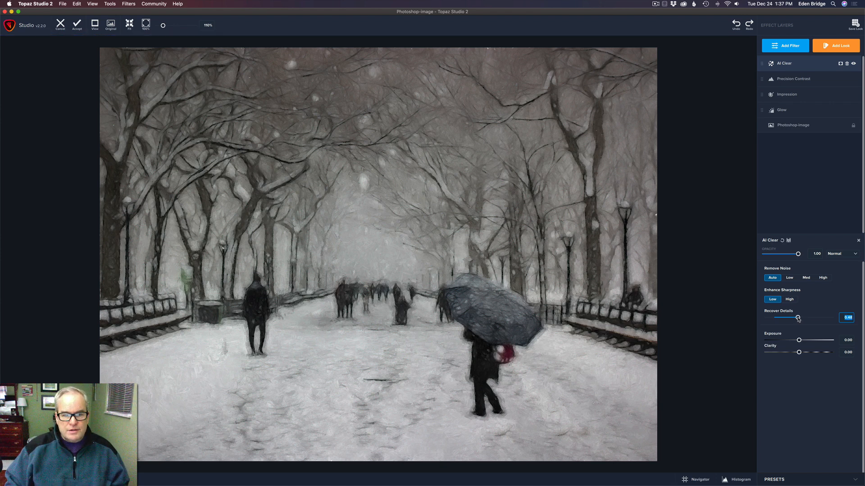
left_click(853, 65)
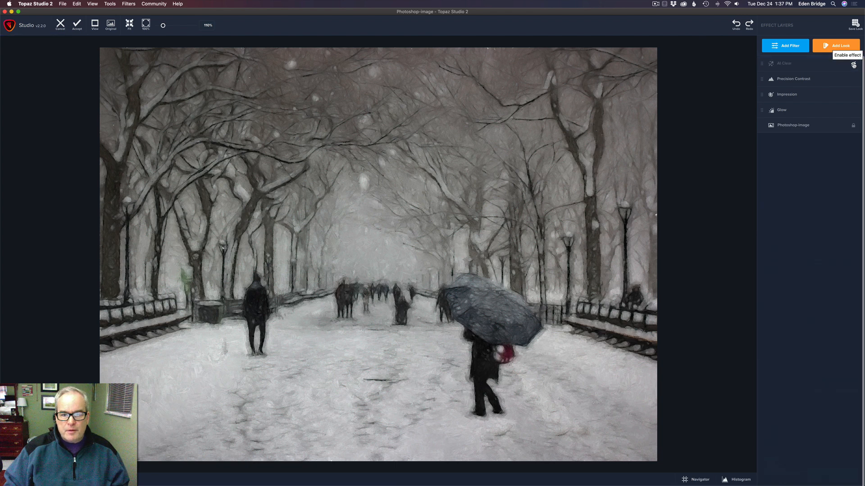
left_click(854, 64)
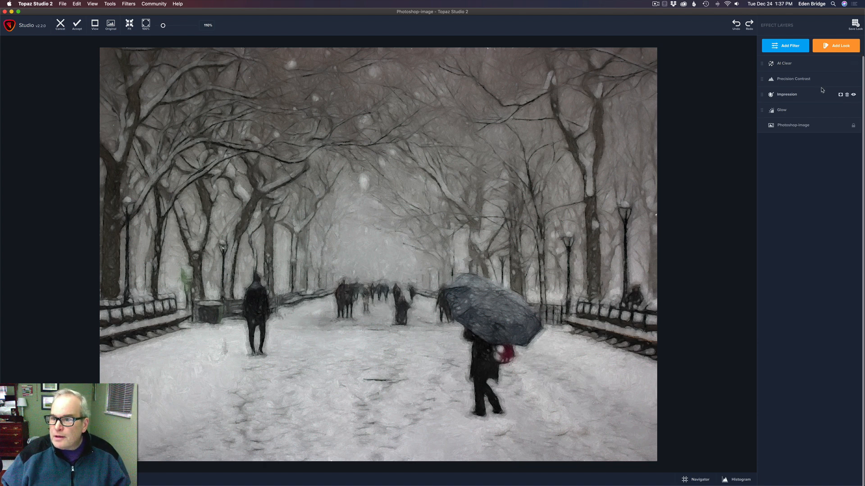
Step: Adjust the Glow filter's Primary Electrify to 0.15
left_click(793, 111)
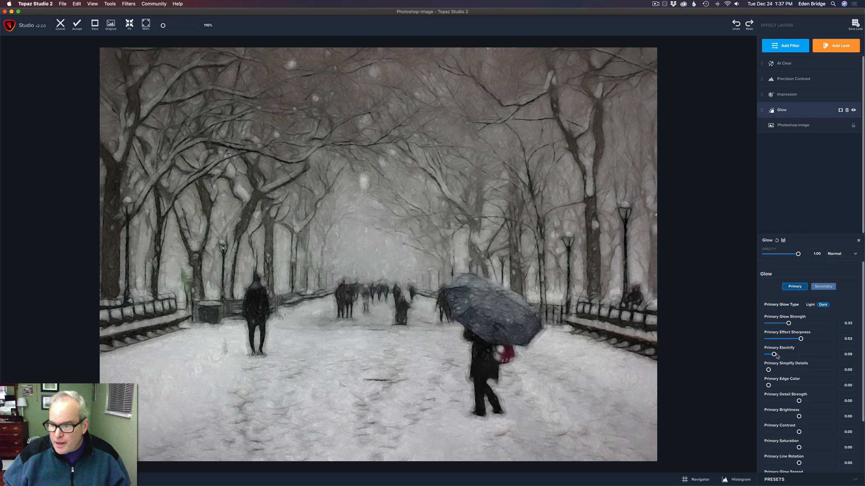
left_click_drag(774, 355, 784, 358)
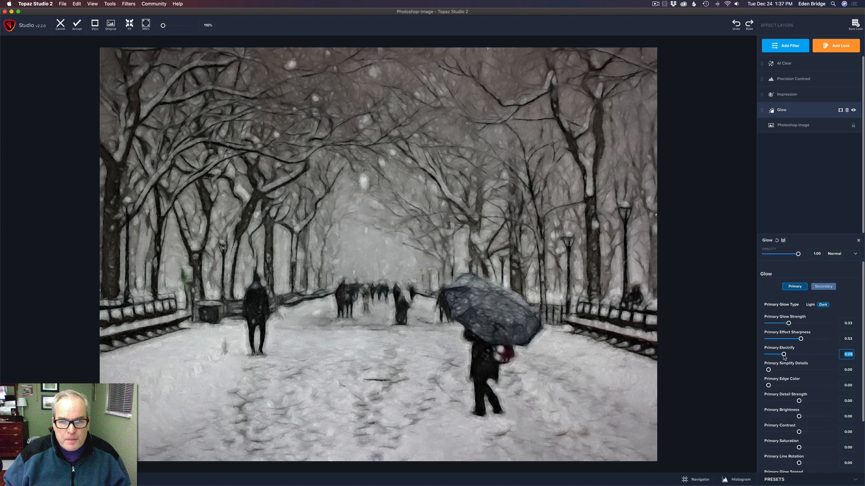
left_click_drag(784, 358, 782, 358)
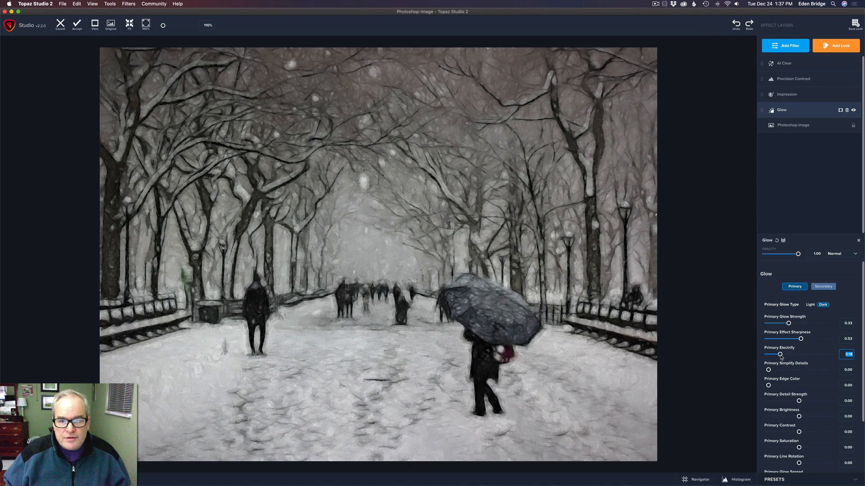
left_click_drag(782, 358, 779, 357)
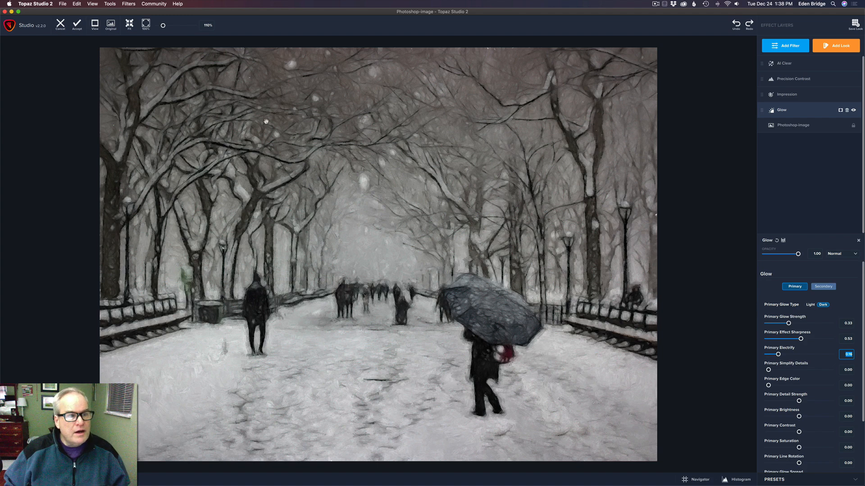
Step: Accept the filter stack to return to Photoshop and compare the filtered layer with the original layer beneath it
left_click(76, 25)
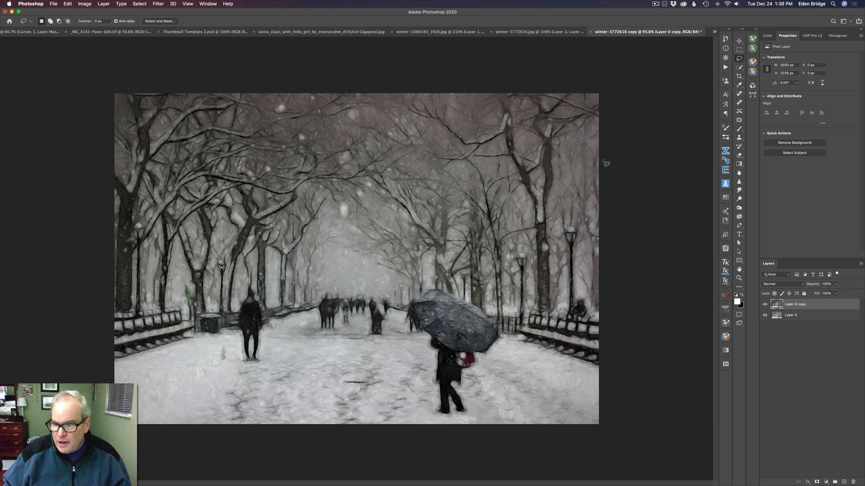
left_click(765, 305)
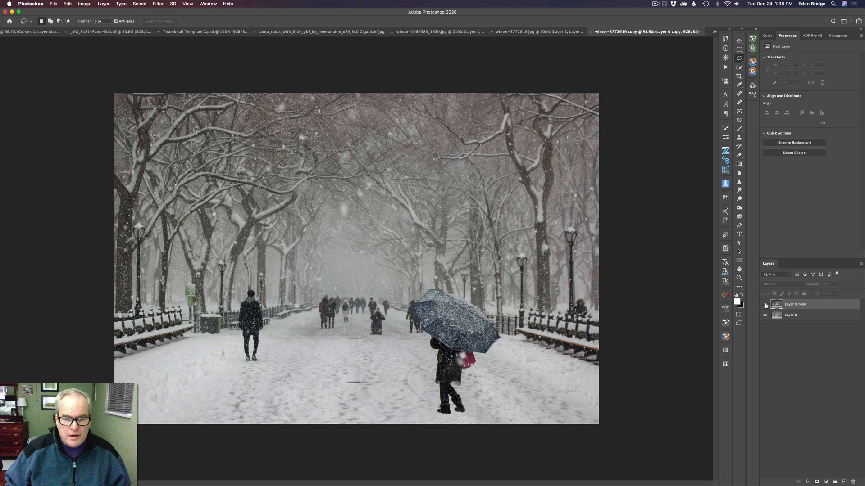
left_click(765, 305)
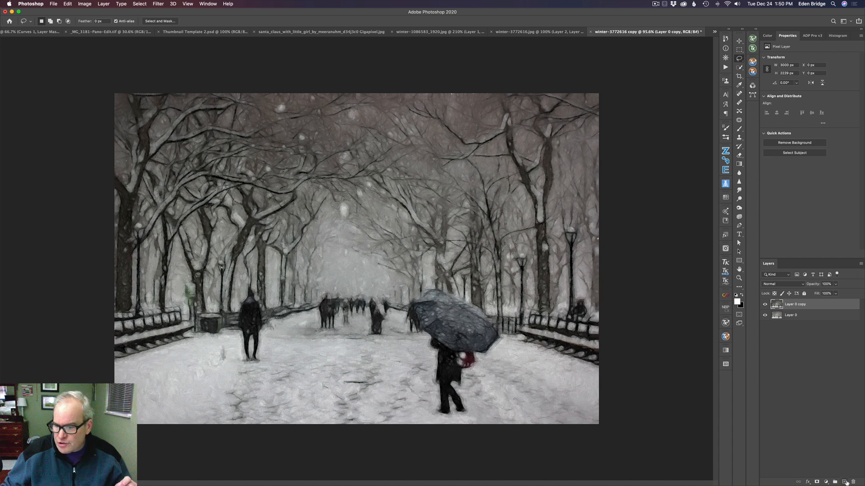
Step: Add a Hue/Saturation adjustment layer, lower the Reds saturation to -68 and compare the image with and without it
left_click(827, 483)
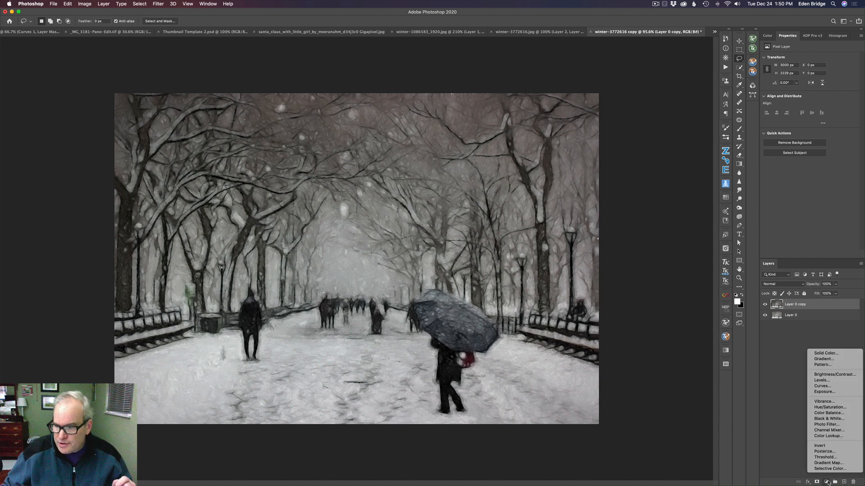
left_click(830, 407)
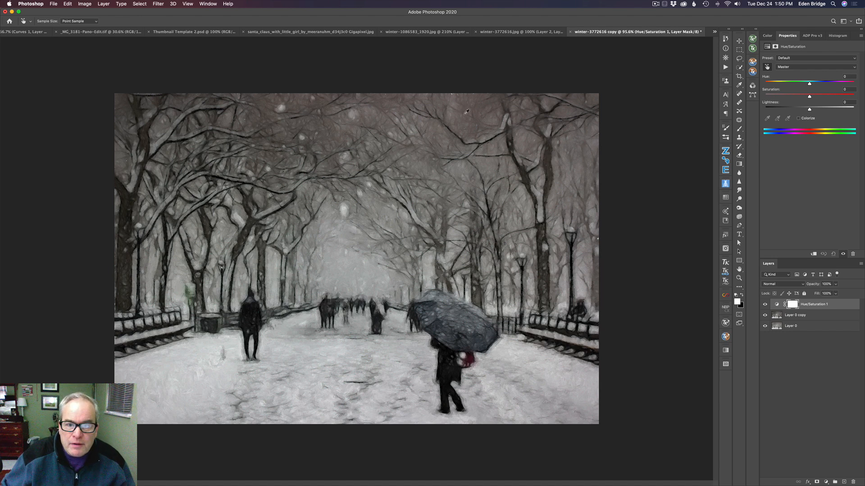
left_click(299, 104)
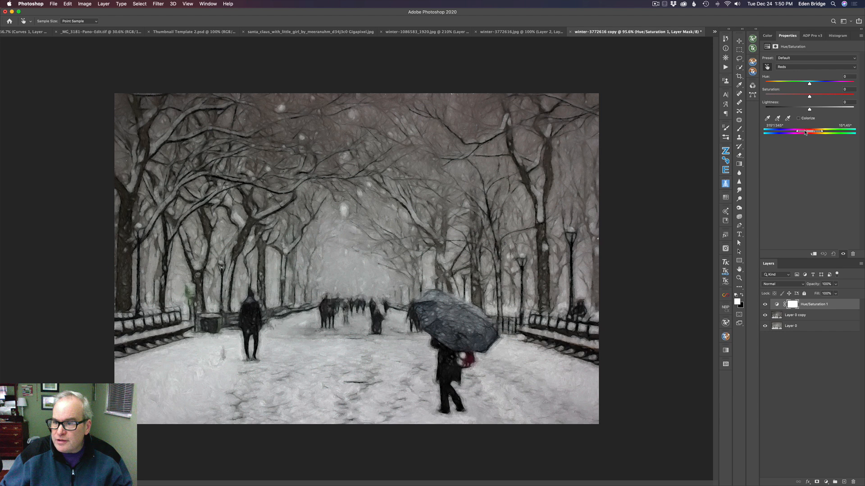
left_click_drag(810, 97, 776, 96)
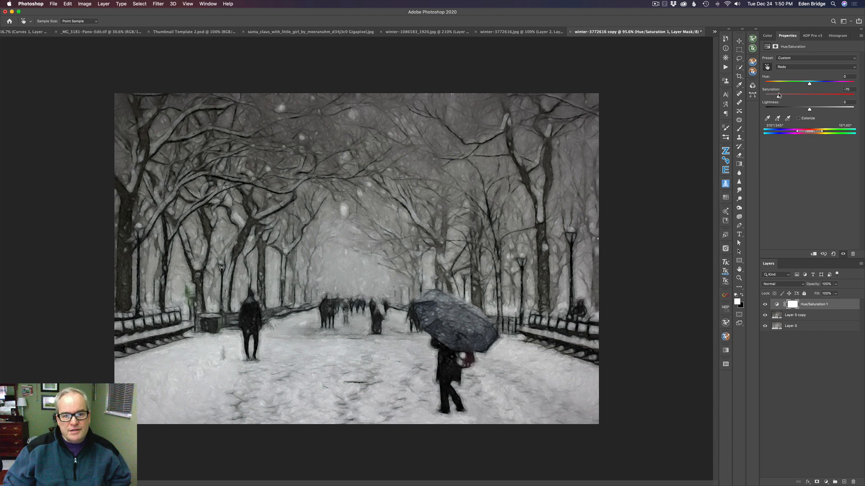
mouse_move(777, 96)
left_mouse_down()
mouse_move(767, 95)
mouse_move(779, 97)
left_mouse_up()
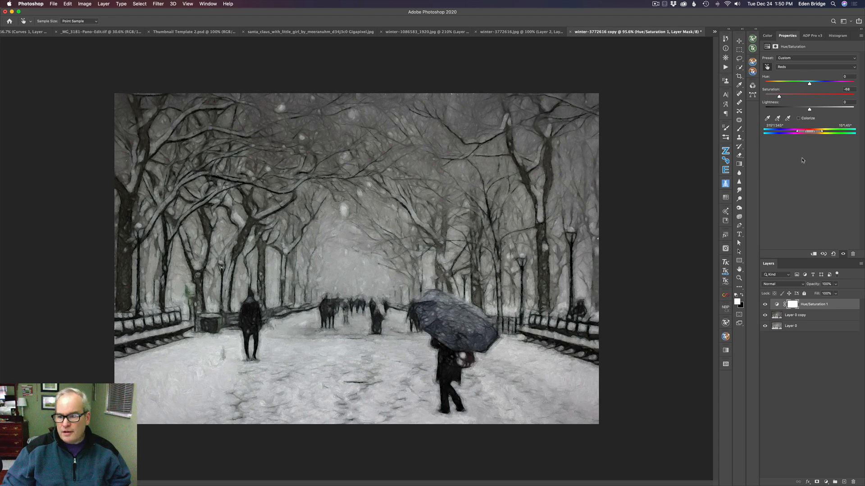
left_click(764, 306)
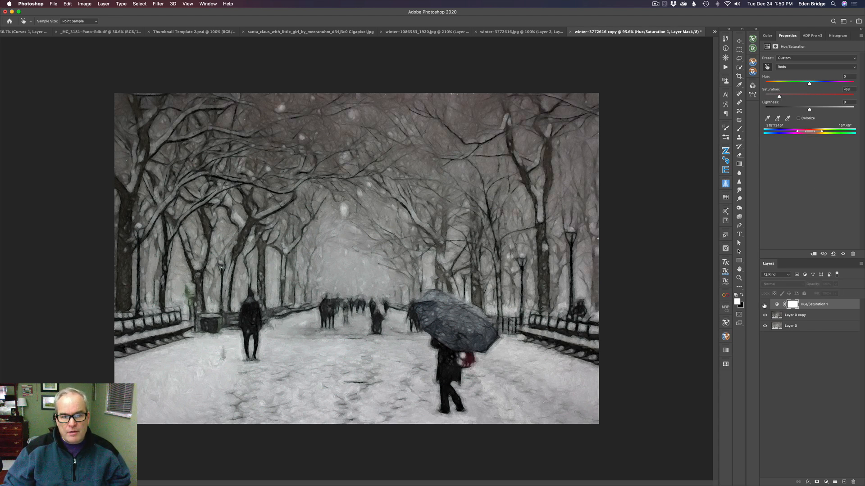
left_click(765, 306)
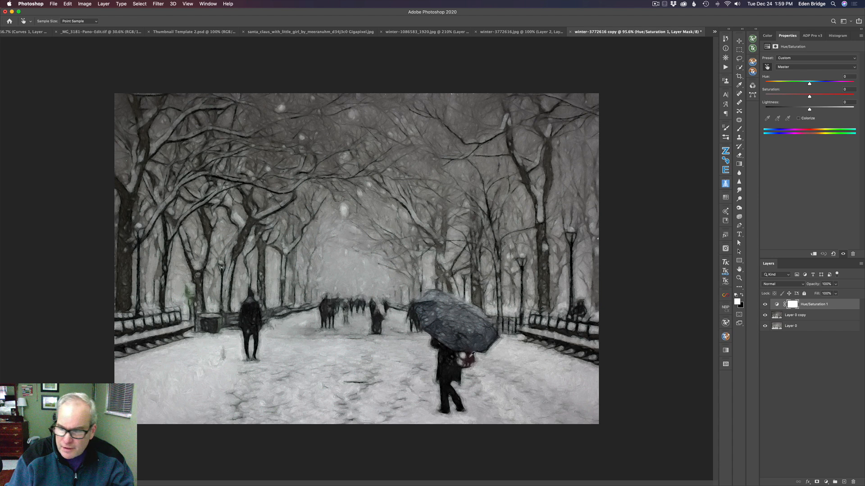
Step: Create a new layer and paint red over the bag under the umbrella with the Brush at 20% opacity
left_click(844, 483)
key("b")
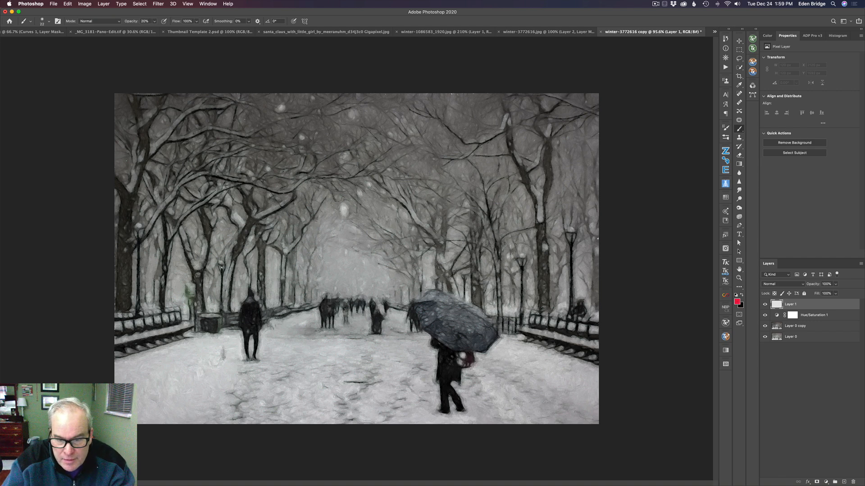
scroll(356, 259, "up", 5)
left_click_drag(569, 430, 502, 284)
scroll(504, 284, "up", 2)
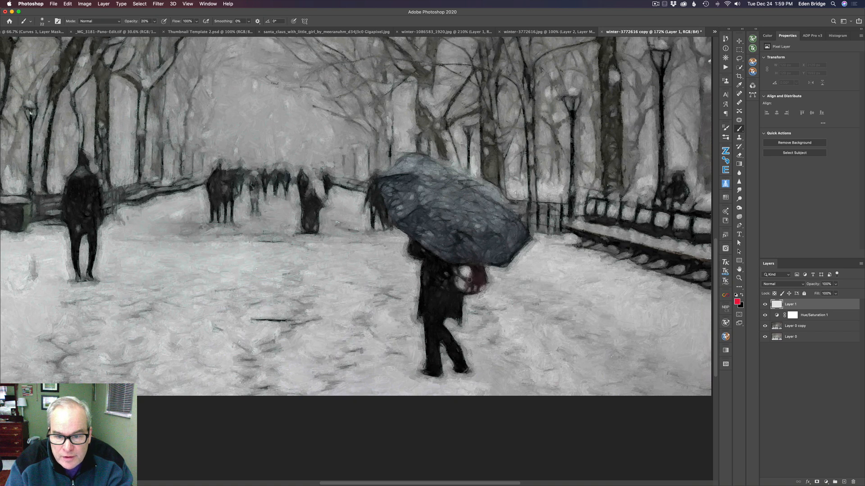
mouse_move(473, 275)
left_mouse_down()
mouse_move(483, 274)
mouse_move(463, 278)
left_mouse_up()
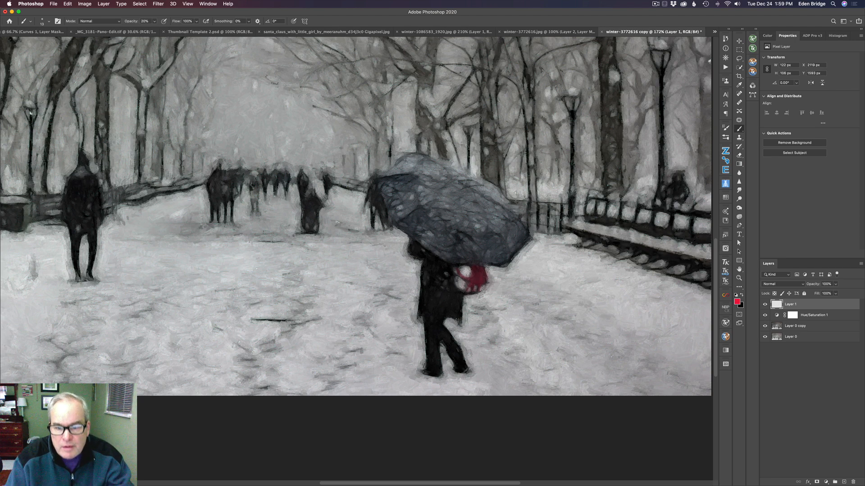
Step: Lower the opacity of the red paint layer to 73%
key("super+minus")
key("super+minus")
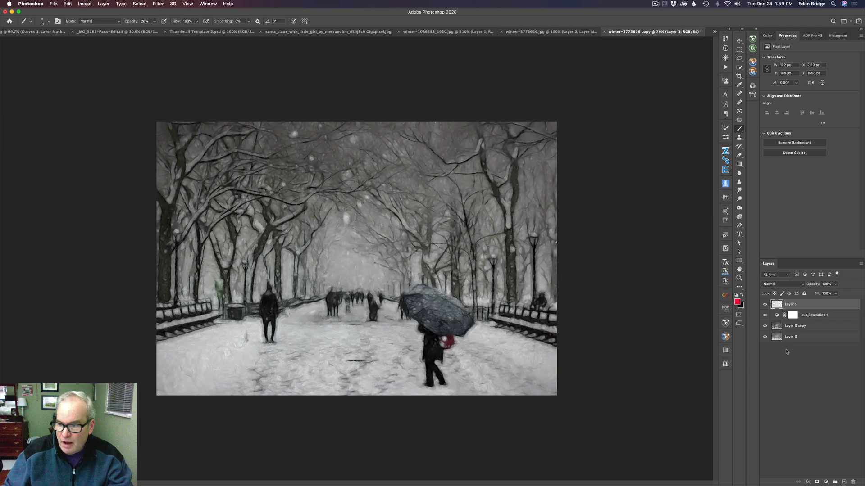
left_click_drag(815, 284, 774, 284)
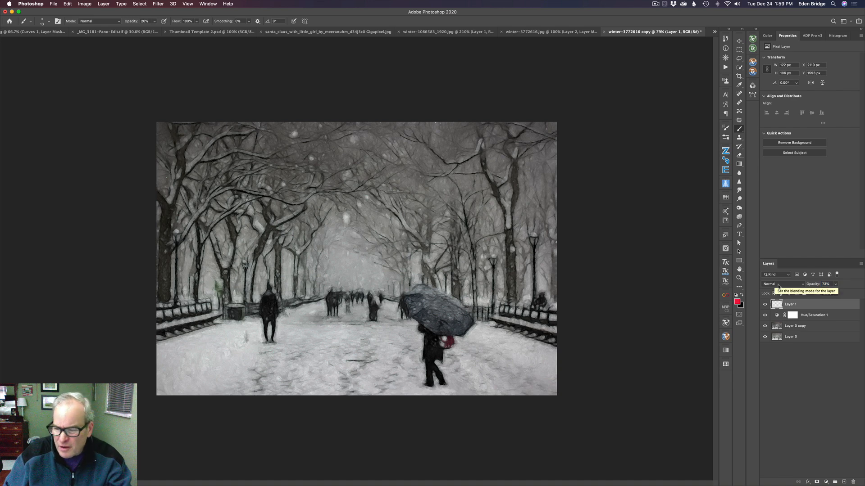
Step: Create a new layer above the red paint layer and set the foreground color to a dark blue
left_click(844, 482)
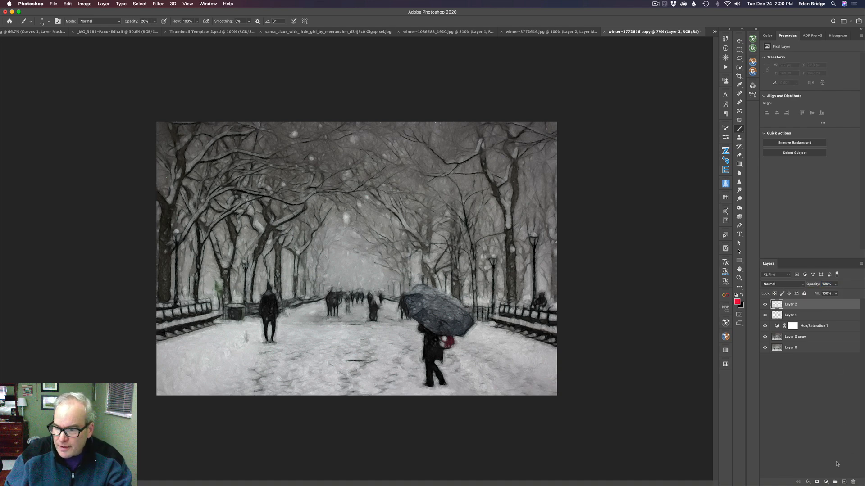
left_click(737, 301)
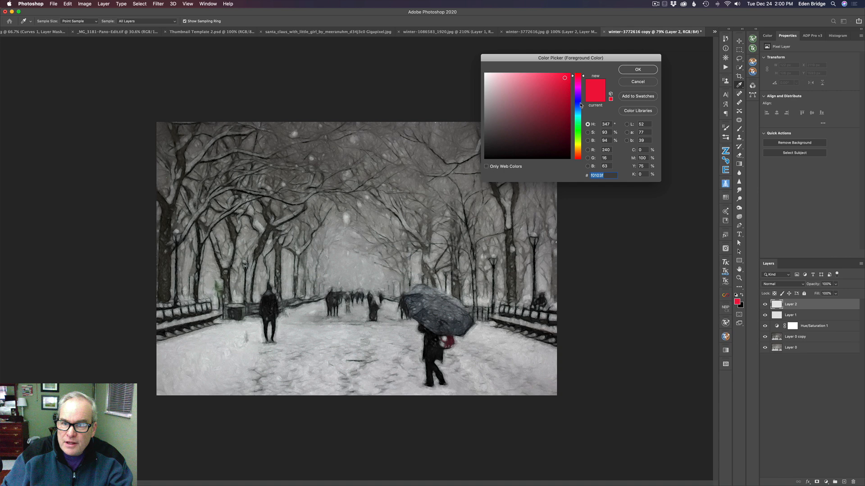
left_click(580, 104)
left_click(561, 108)
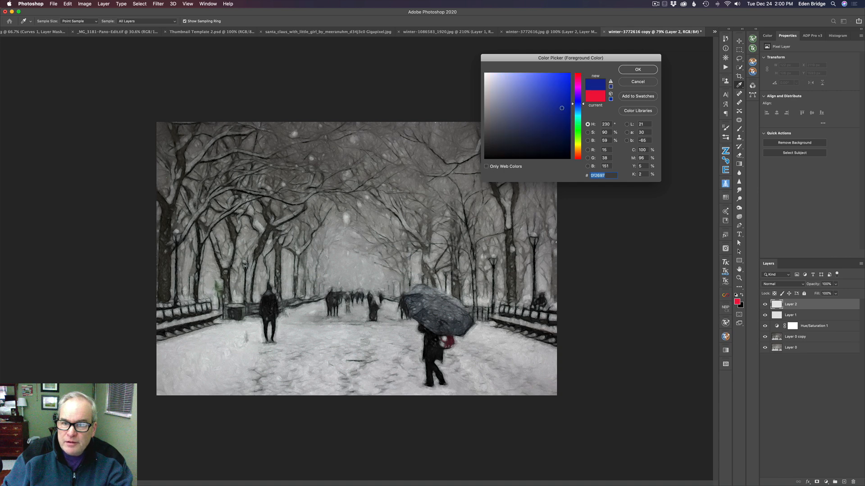
left_click(558, 105)
left_click(630, 71)
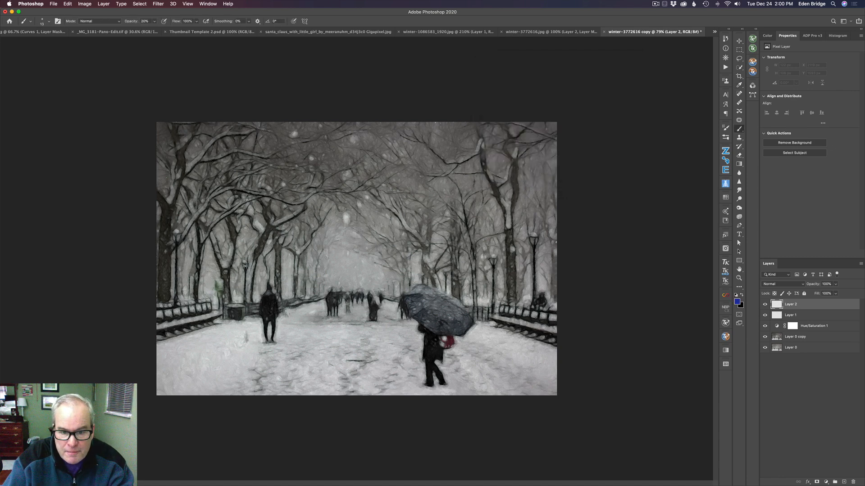
Step: Set the blending mode of the new empty layer to Overlay
key("super+0")
scroll(356, 258, "right", 3)
scroll(356, 258, "down", 1)
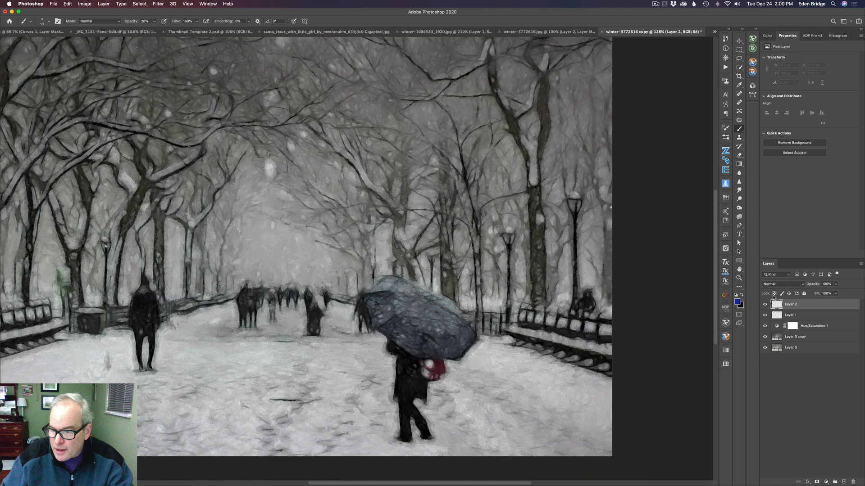
left_click(801, 284)
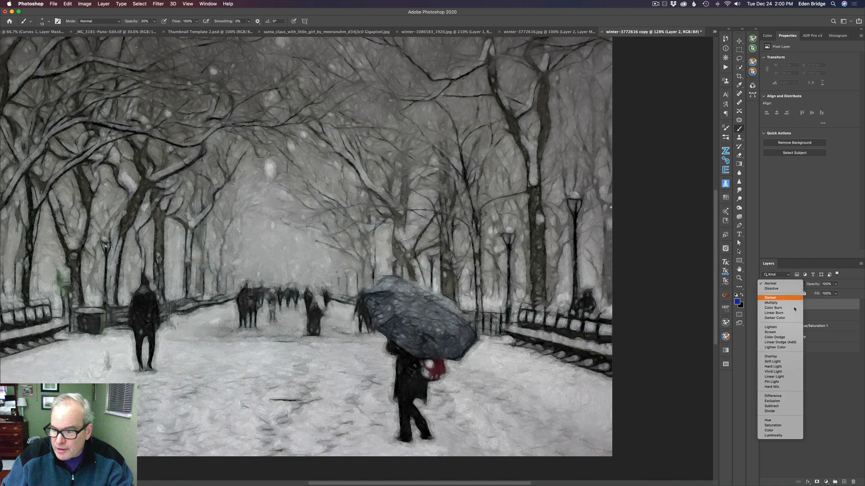
left_click(791, 358)
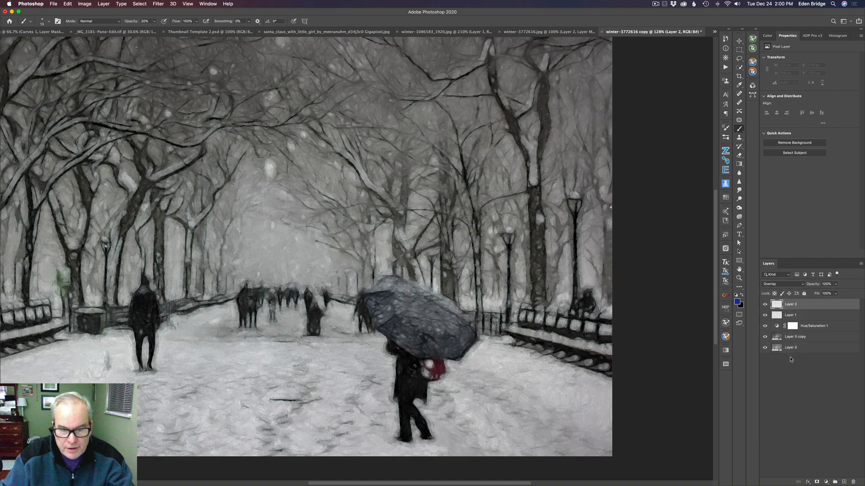
Step: Enlarge the Brush, set its opacity to 30% and paint the whole umbrella blue
left_click_drag(396, 293, 407, 293)
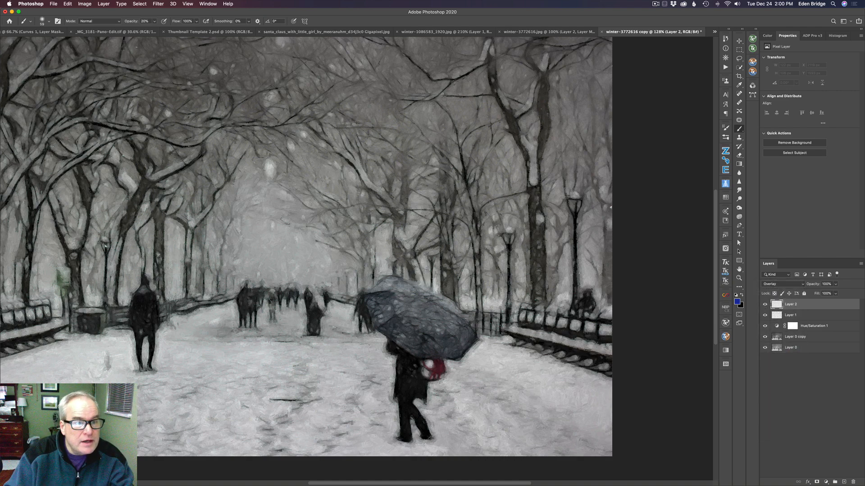
key("3")
left_click_drag(394, 280, 381, 287)
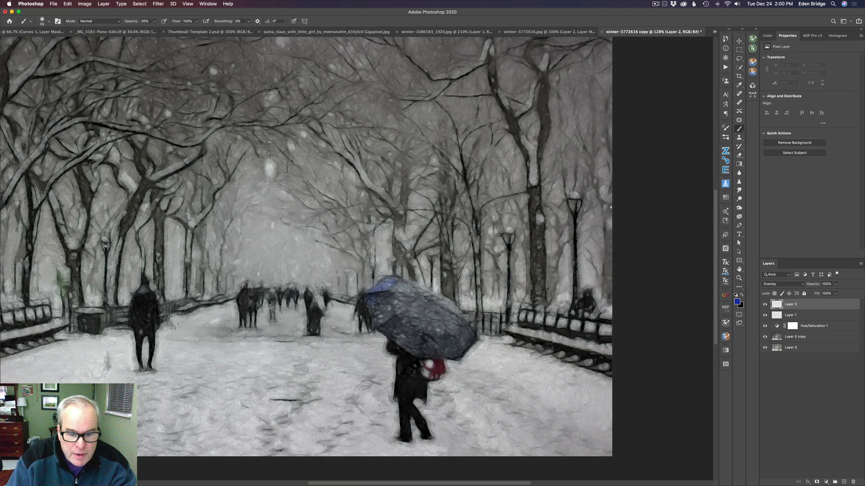
mouse_move(381, 321)
left_mouse_down()
mouse_move(381, 303)
mouse_move(388, 310)
left_mouse_up()
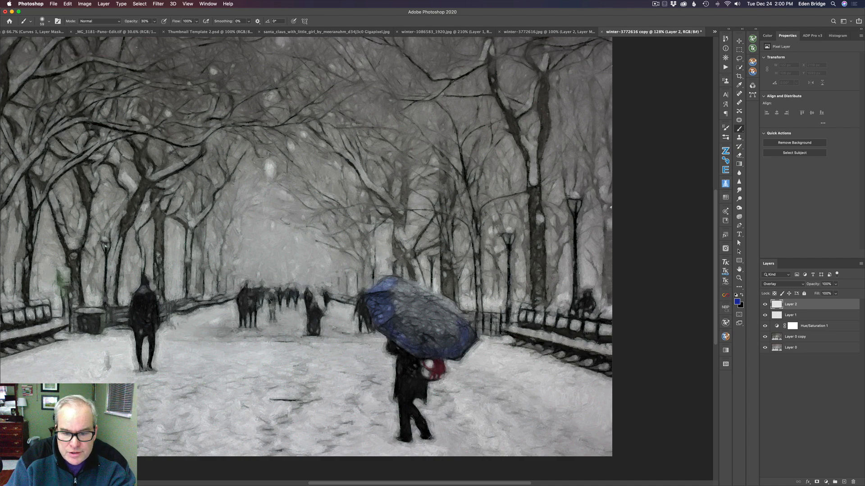
mouse_move(454, 315)
left_mouse_down()
mouse_move(401, 288)
mouse_move(407, 321)
mouse_move(454, 333)
mouse_move(436, 309)
mouse_move(426, 315)
mouse_move(406, 304)
mouse_move(403, 321)
mouse_move(447, 343)
mouse_move(408, 335)
left_mouse_up()
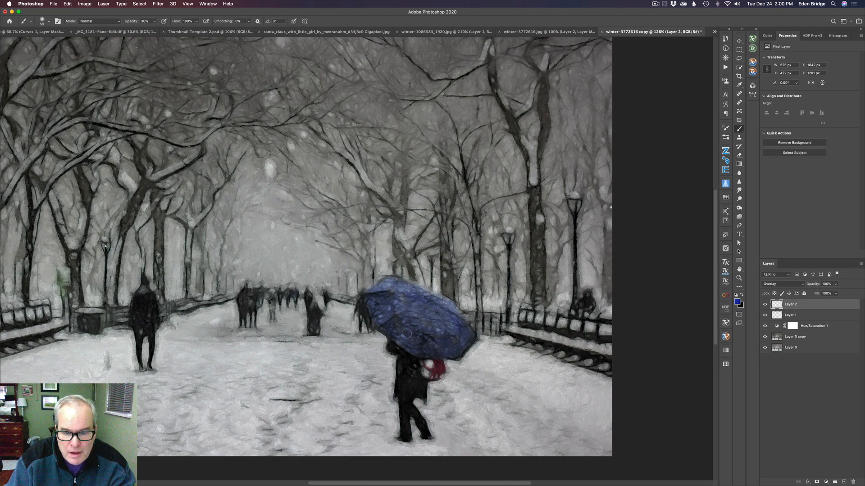
mouse_move(399, 299)
left_mouse_down()
mouse_move(391, 283)
mouse_move(441, 303)
mouse_move(458, 318)
mouse_move(462, 346)
mouse_move(458, 335)
left_mouse_up()
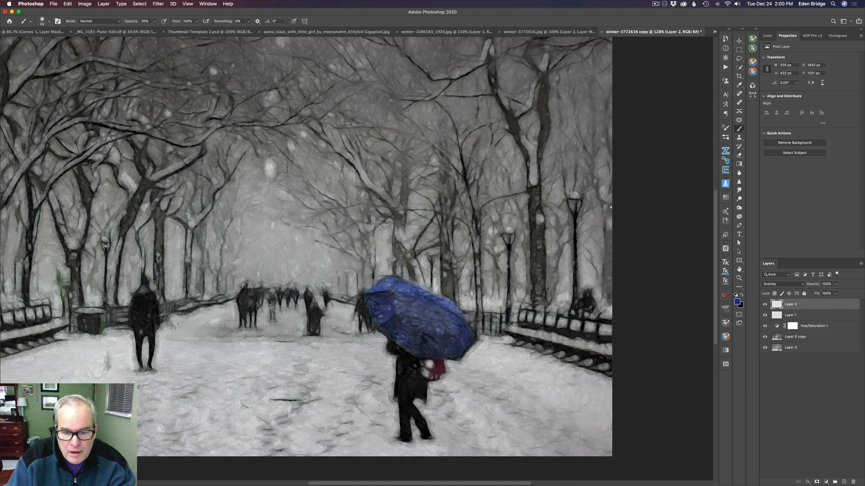
mouse_move(464, 345)
left_mouse_down()
mouse_move(401, 307)
mouse_move(428, 329)
left_mouse_up()
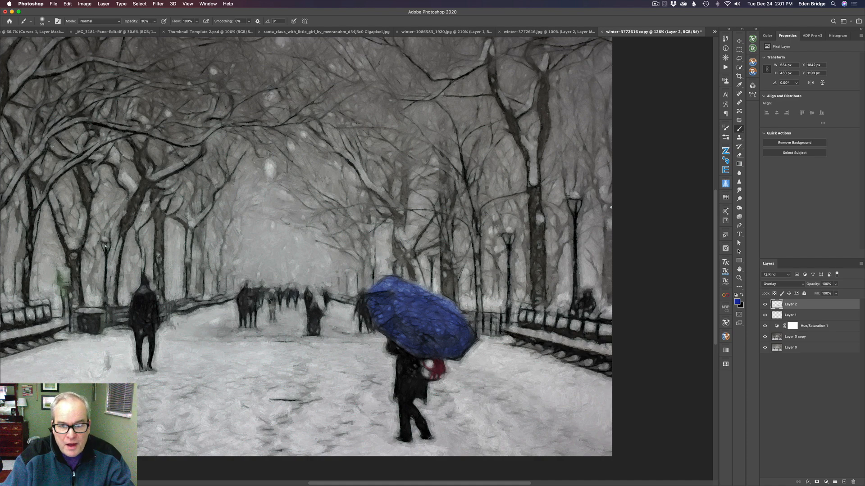
Step: Lower the opacity of the blue umbrella paint layer to 87%
scroll(575, 263, "down", 4)
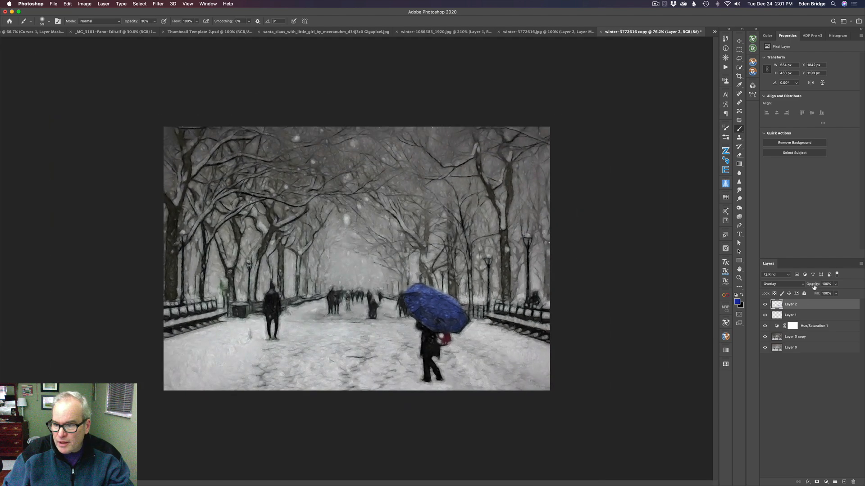
left_click_drag(818, 284, 808, 285)
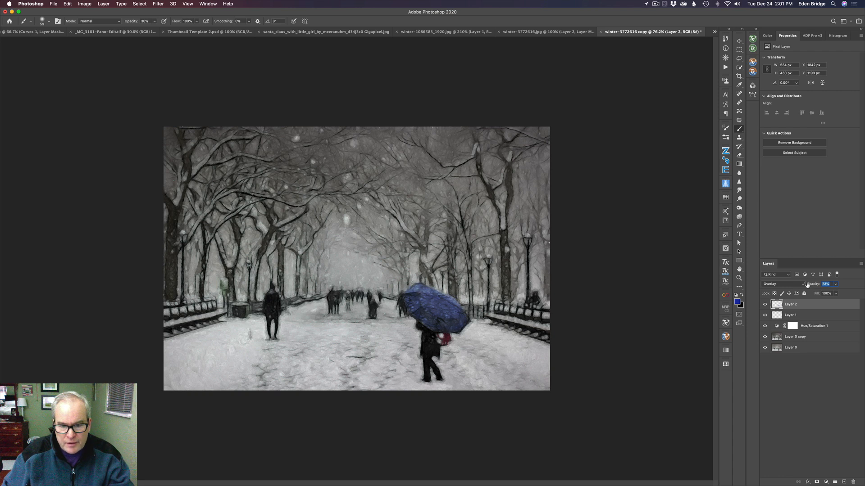
left_click_drag(808, 285, 807, 285)
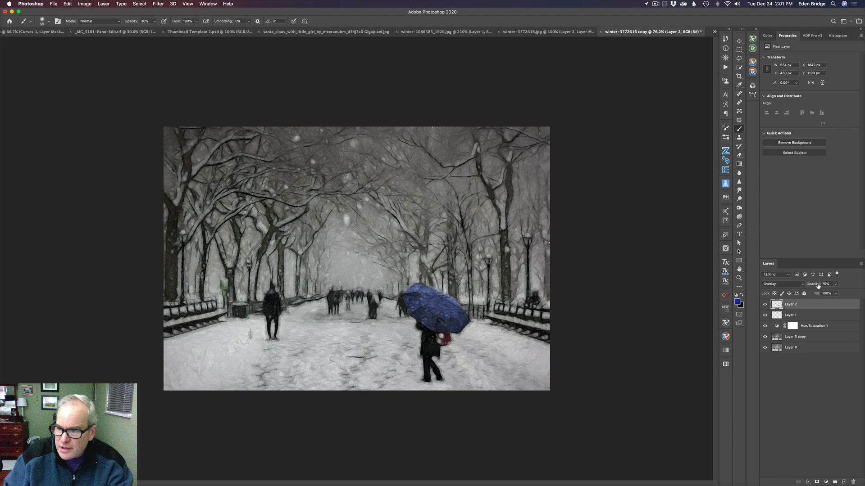
left_click_drag(816, 286, 814, 285)
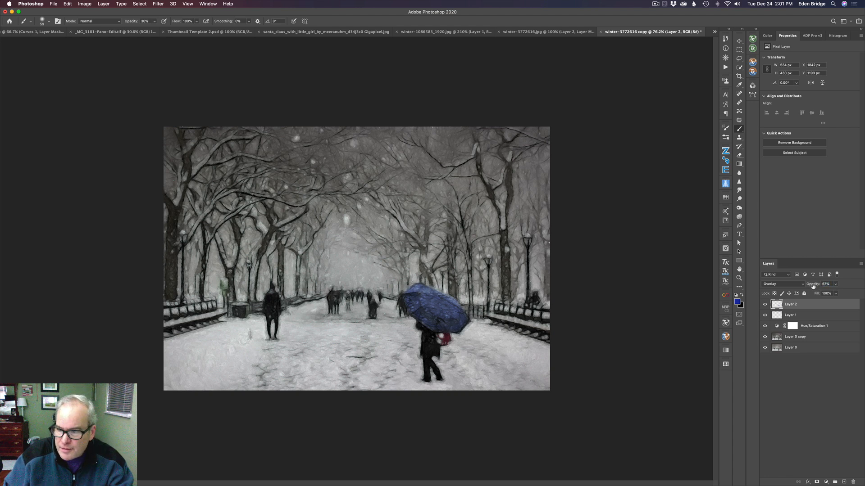
Step: Try the Multiply blending mode on the umbrella paint layer with its opacity at 77%
left_click(802, 285)
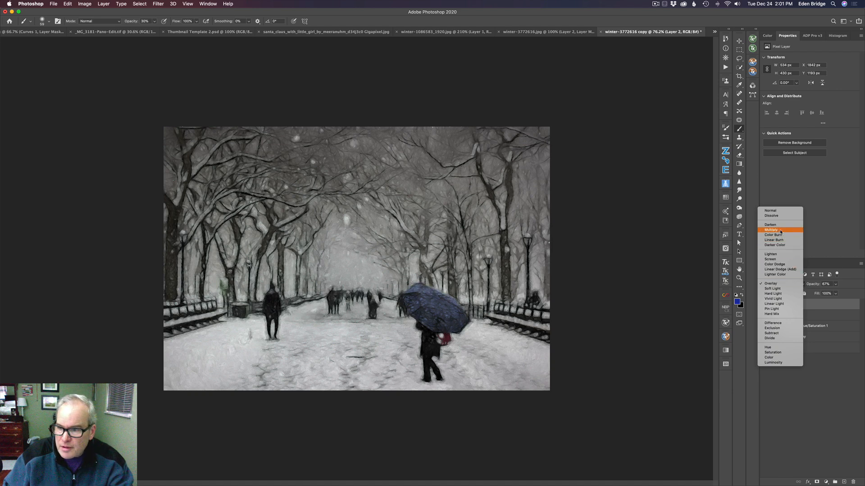
left_click(781, 232)
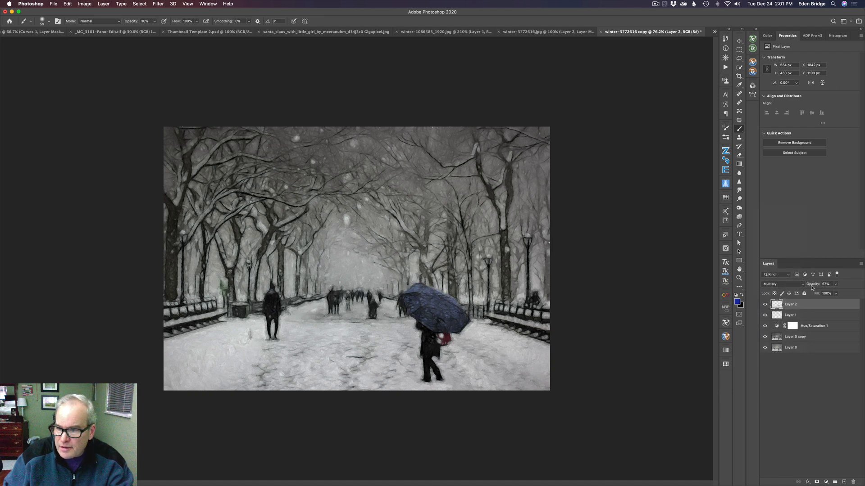
left_click_drag(812, 285, 817, 286)
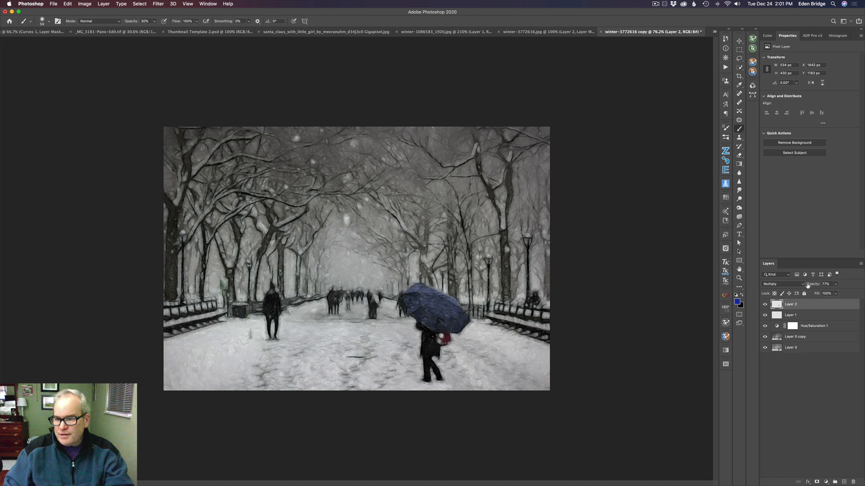
Step: Change the umbrella paint layer's blending mode to Soft Light and set its opacity to 84%
left_click(802, 285)
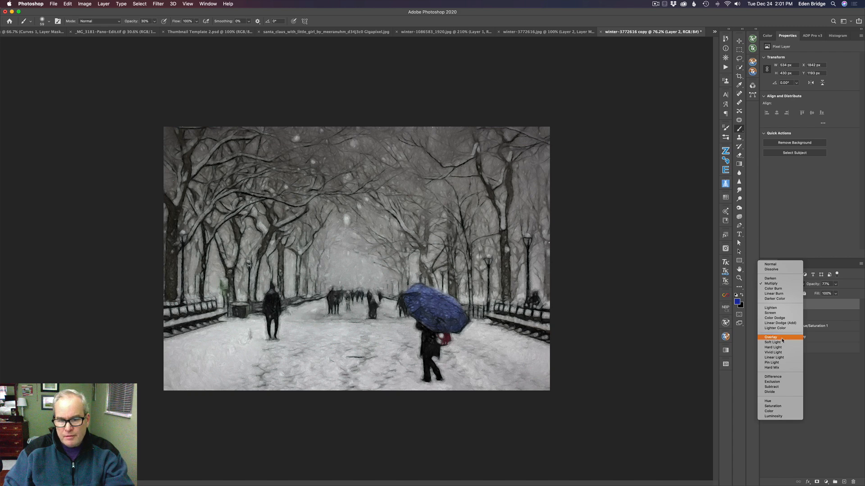
left_click(782, 342)
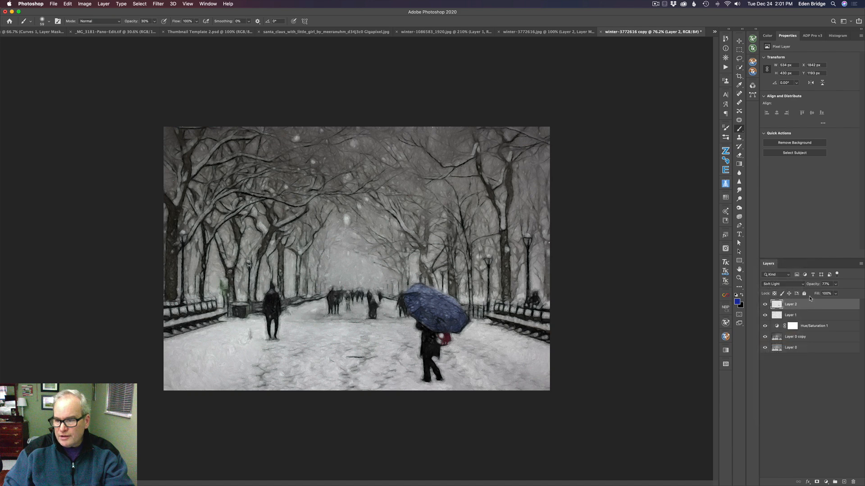
left_click_drag(813, 285, 816, 287)
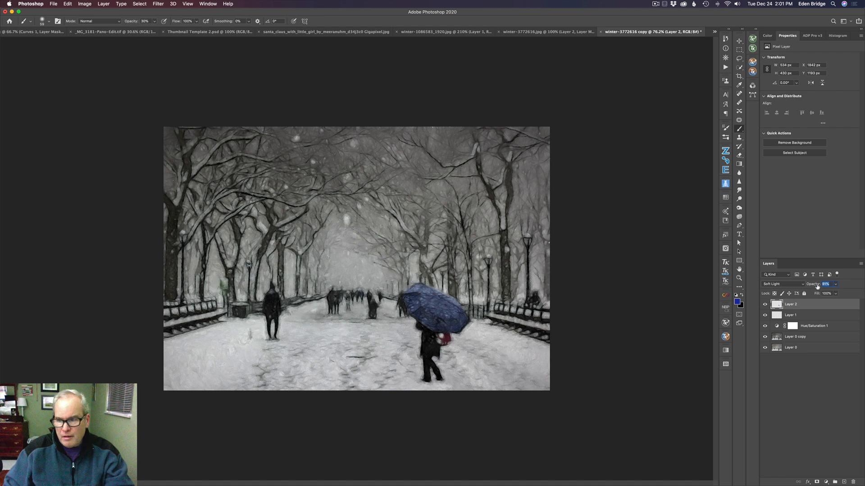
left_click_drag(818, 287, 818, 287)
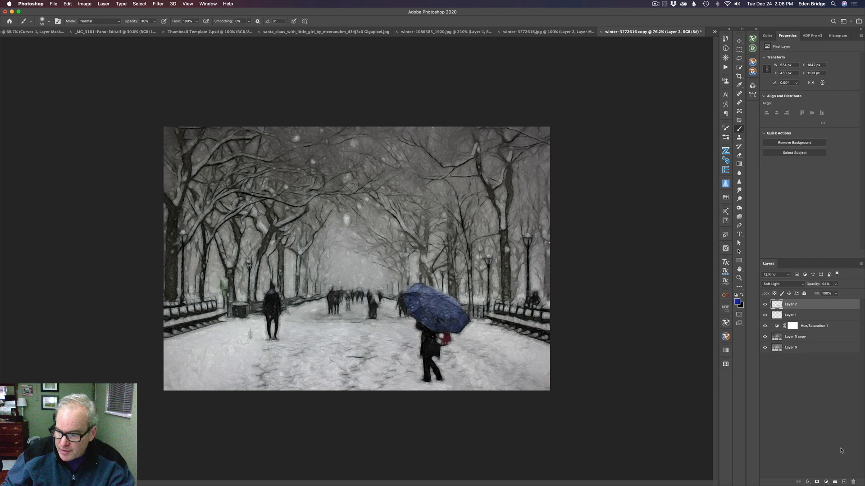
Step: Add a Hue/Saturation adjustment layer clipped to the umbrella paint layer and lower its Saturation to about -20
left_click(826, 481)
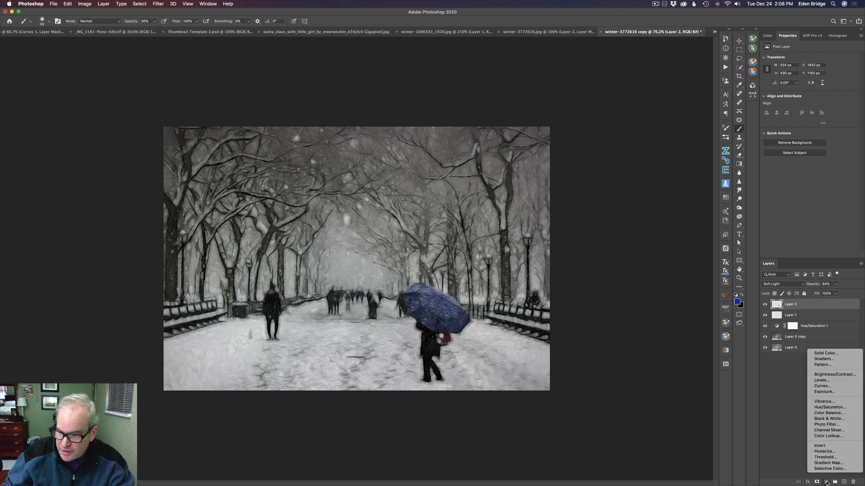
left_click(841, 407)
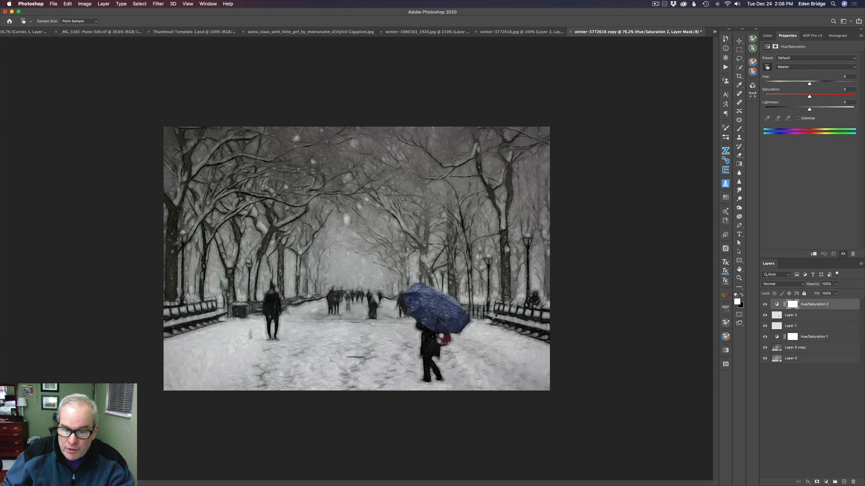
left_click(783, 308, "alt")
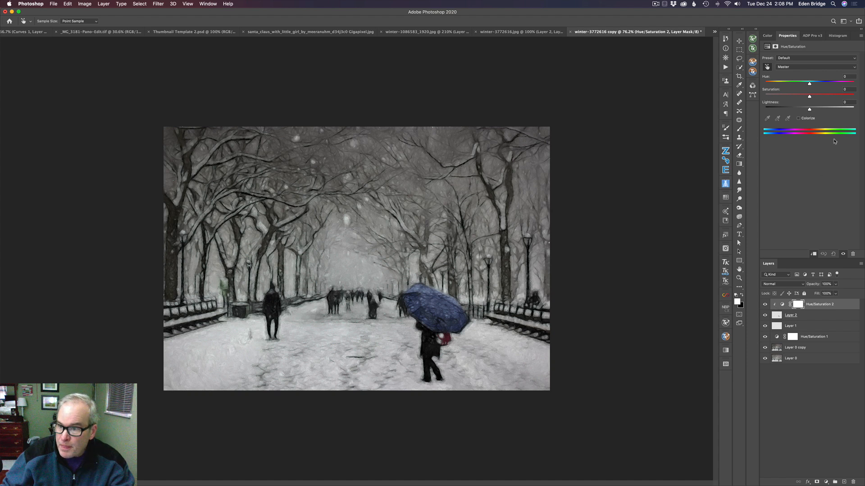
mouse_move(810, 97)
left_mouse_down()
mouse_move(784, 97)
mouse_move(801, 100)
left_mouse_up()
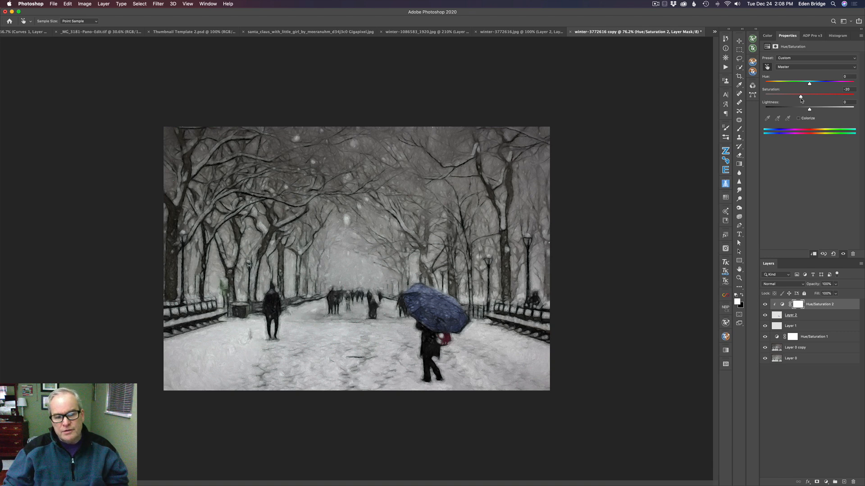
left_click_drag(800, 98, 799, 99)
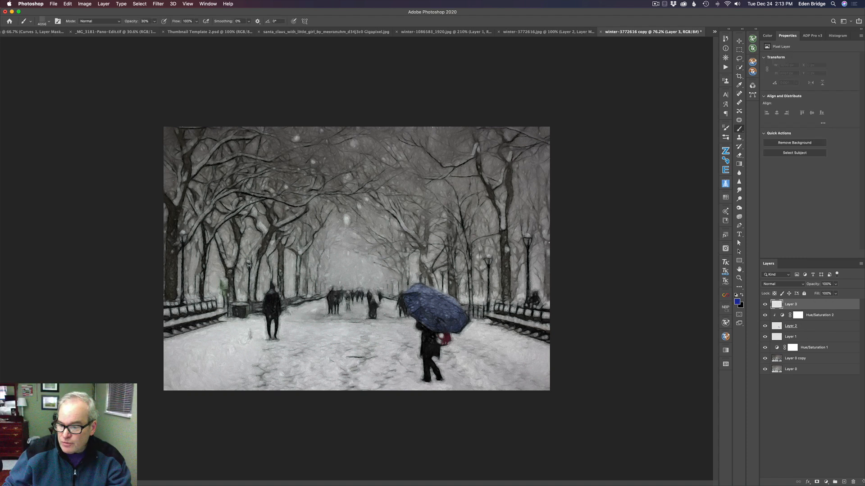
Step: Create another new layer, try stamping the large snow brush in blue across the image and undo the stamp
left_click(844, 482)
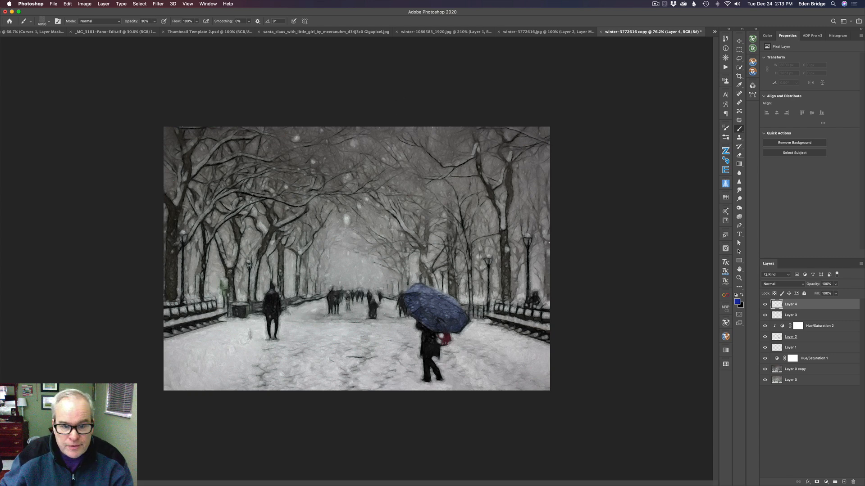
mouse_move(371, 255)
left_mouse_down()
mouse_move(297, 250)
mouse_move(371, 255)
left_mouse_up()
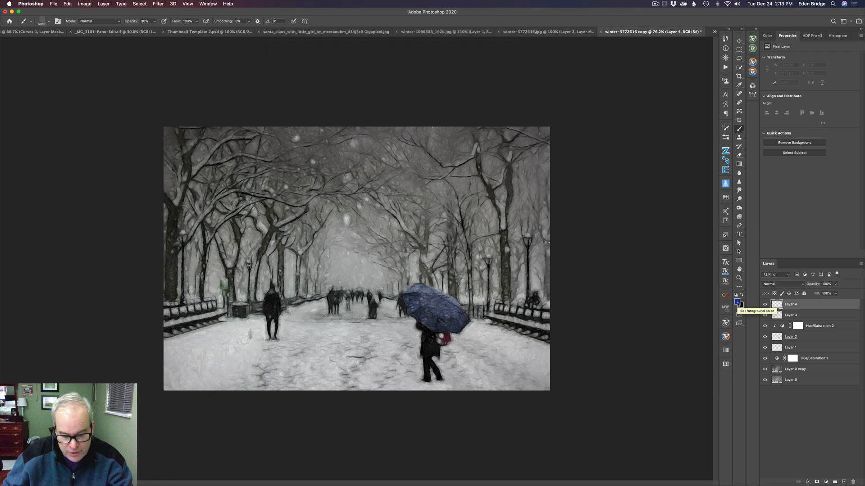
left_click(367, 248)
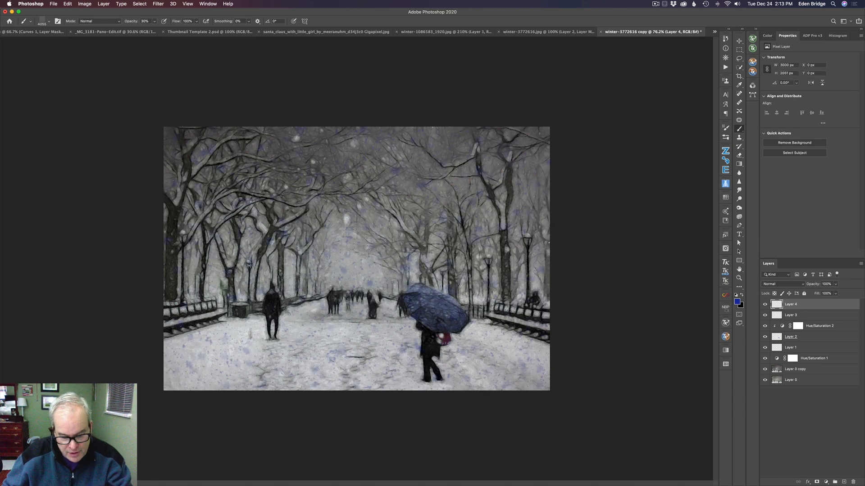
key("super+z")
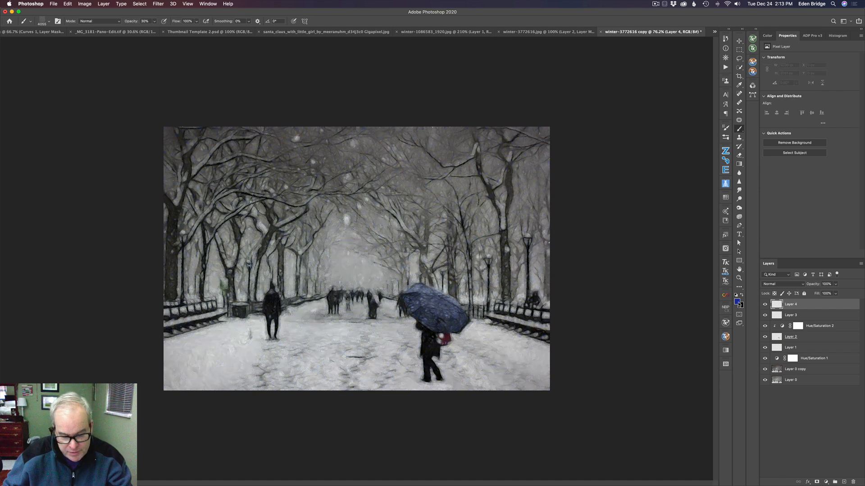
Step: Stamp the large snow brush in white at 100% brush opacity across the image and lower the layer's opacity to 84%
key("d")
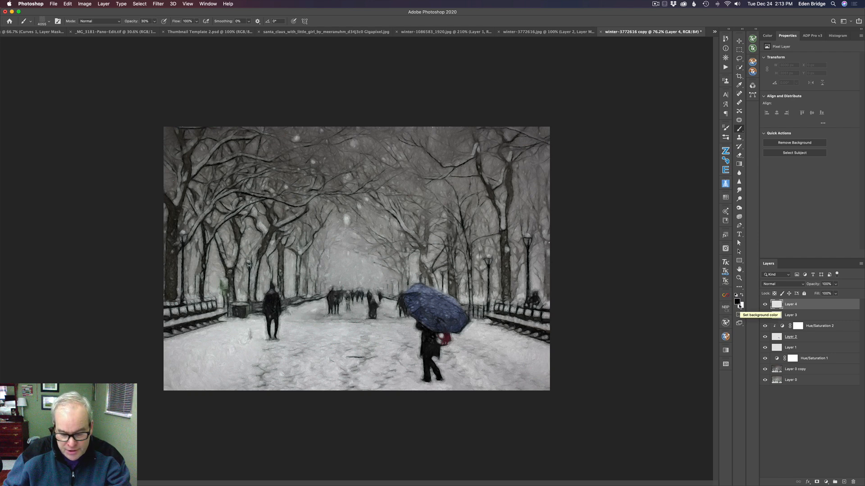
key("x")
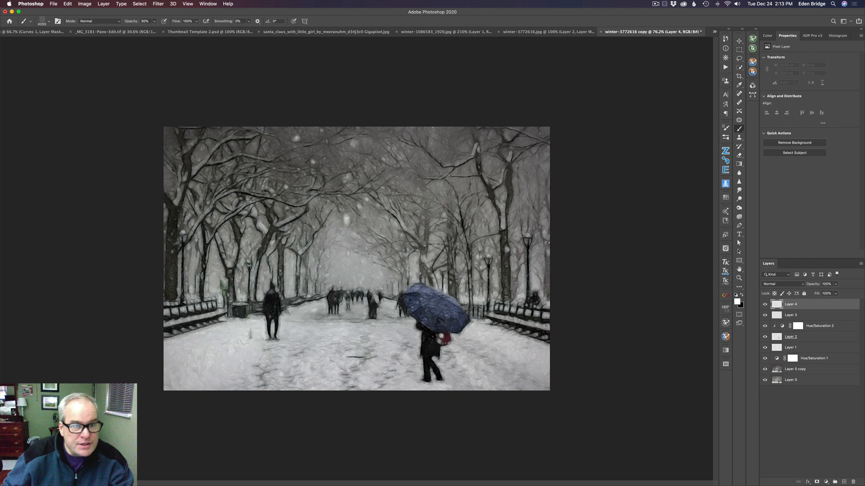
left_click_drag(133, 23, 197, 30)
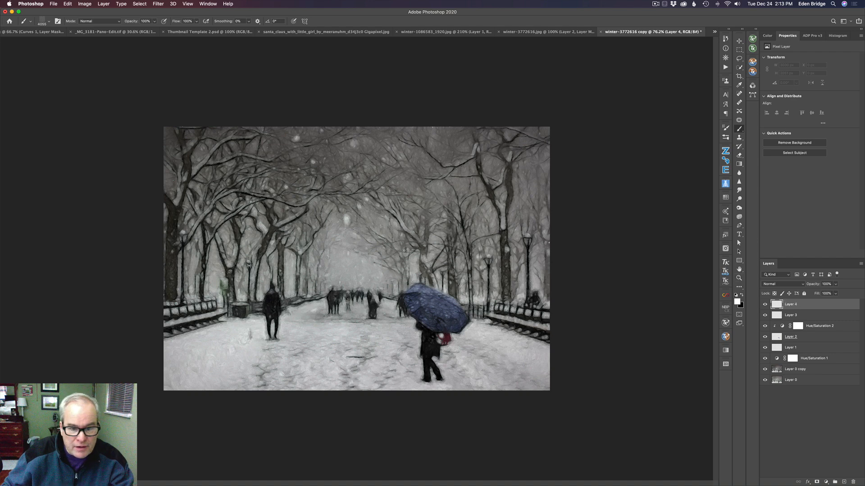
left_click(365, 257)
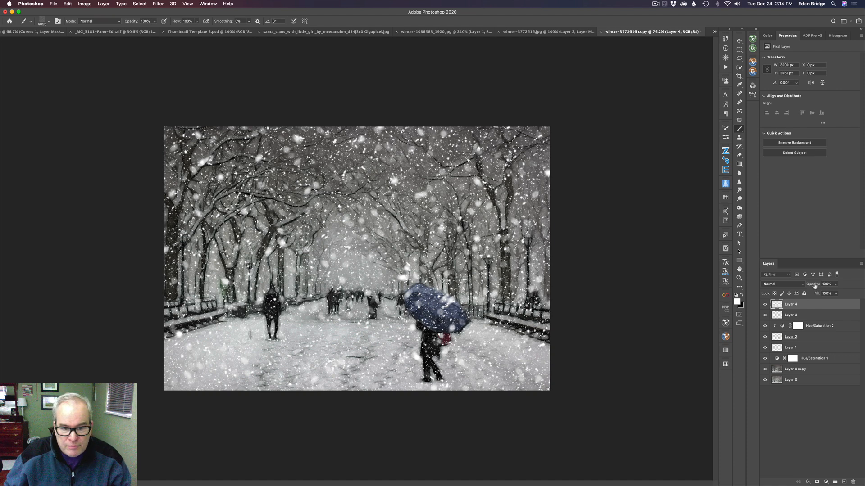
left_click_drag(814, 285, 738, 288)
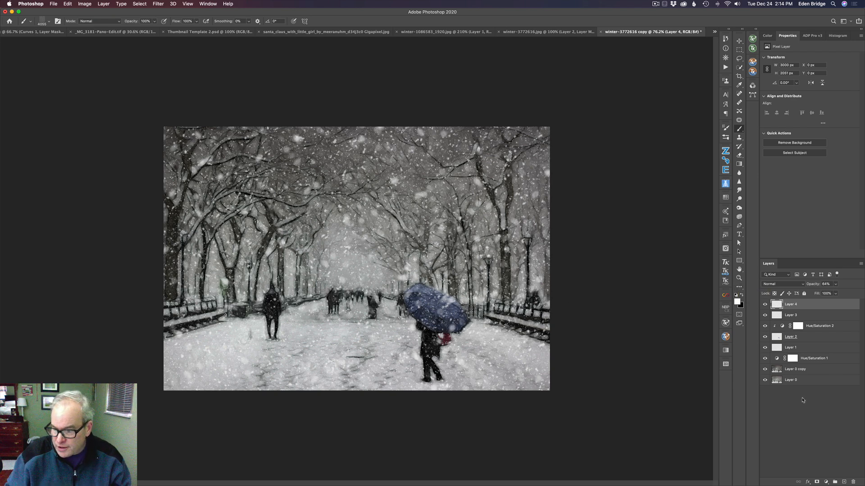
Step: Add a layer mask to the snow layer and paint on it in black over the umbrella with a different brush
left_click(816, 483)
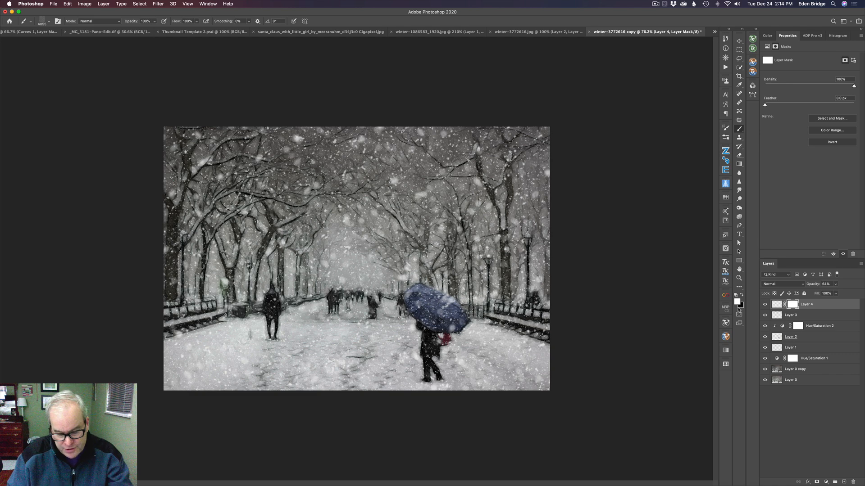
key("x")
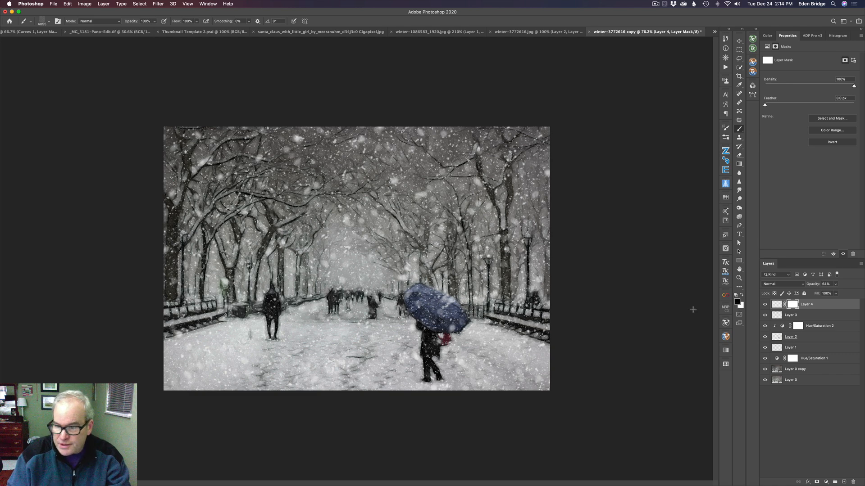
left_click(49, 21)
left_click(49, 97)
left_click(392, 22)
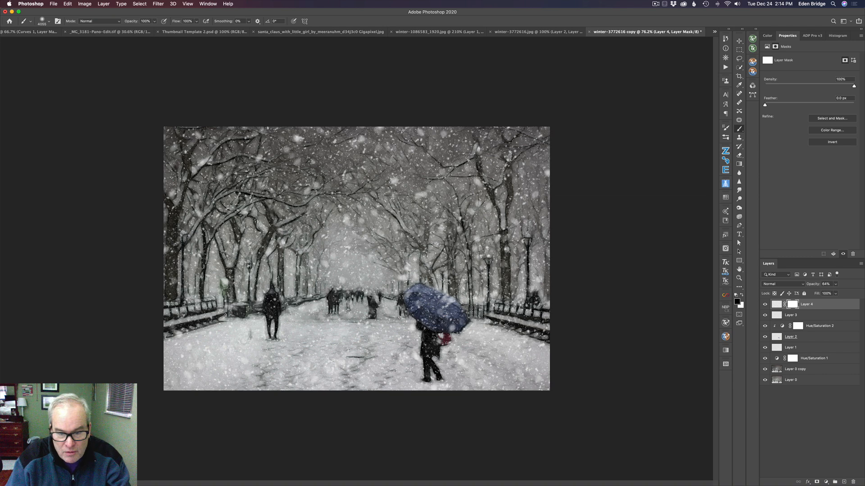
mouse_move(445, 308)
left_mouse_down()
mouse_move(462, 310)
mouse_move(432, 293)
mouse_move(180, 276)
left_mouse_up()
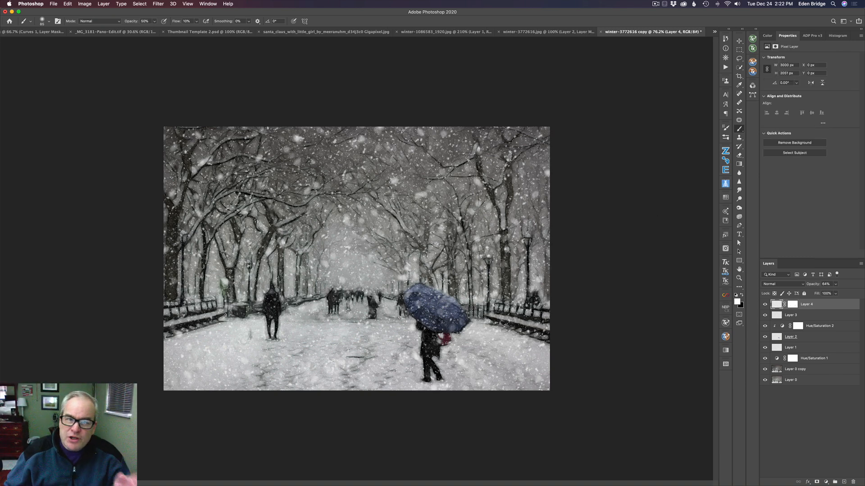
Step: Set the Saturation of the umbrella's clipped Hue/Saturation adjustment to -60 and compare the result with the original photo
left_click(781, 327)
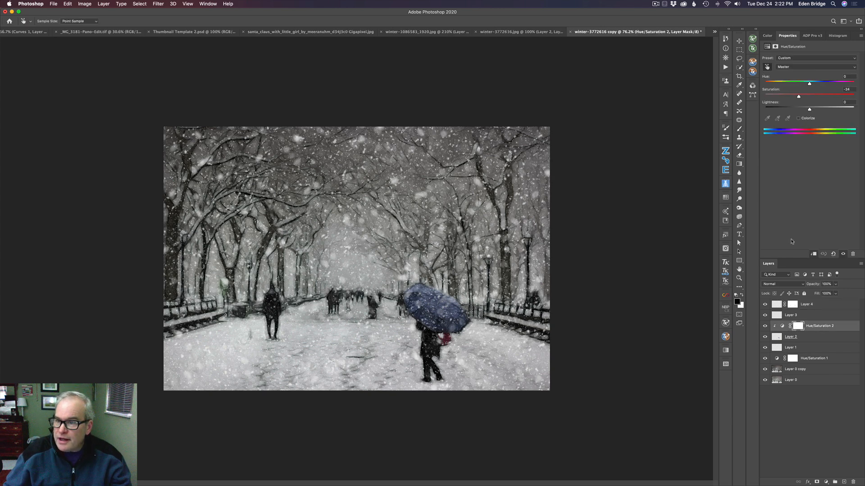
left_click_drag(799, 98, 783, 98)
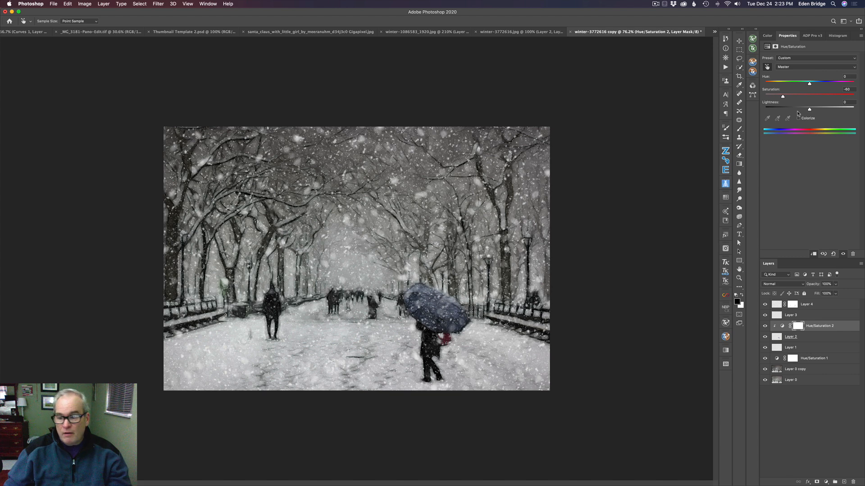
left_click(765, 381, "alt")
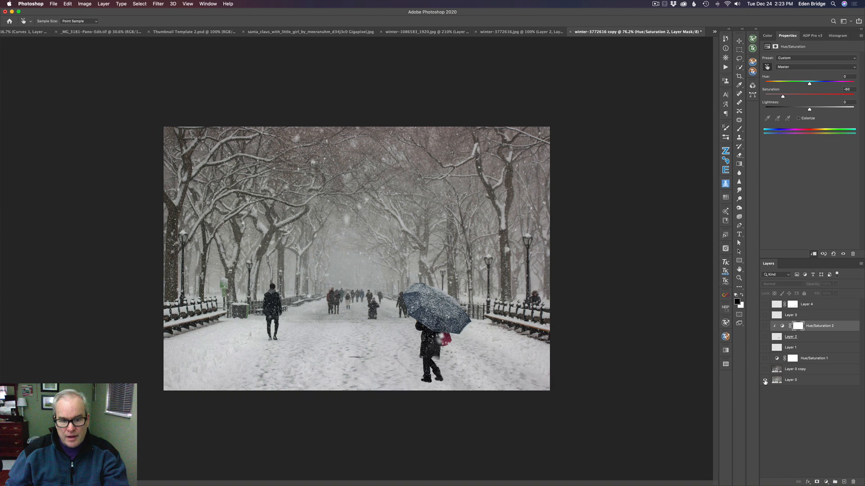
left_click(764, 380, "alt")
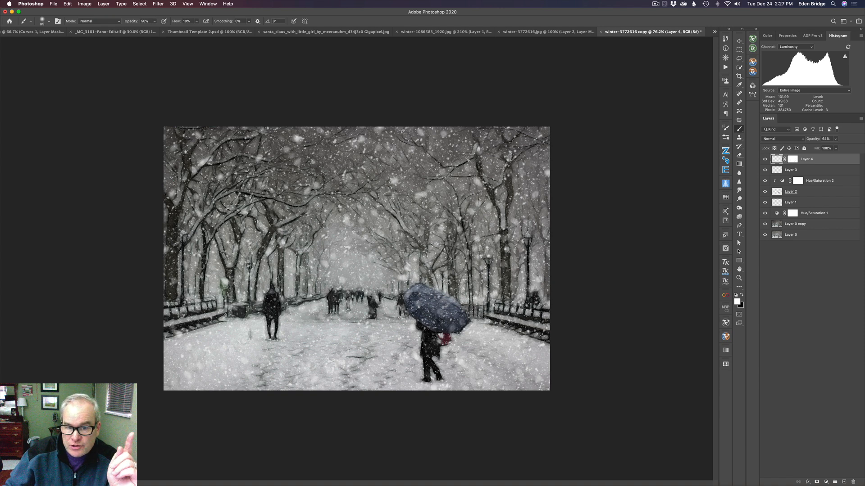
Step: Add a Curves adjustment layer above the snow with a slight S-curve, raising the highlights and lowering the shadow point to input 86, output 82
left_click(825, 483)
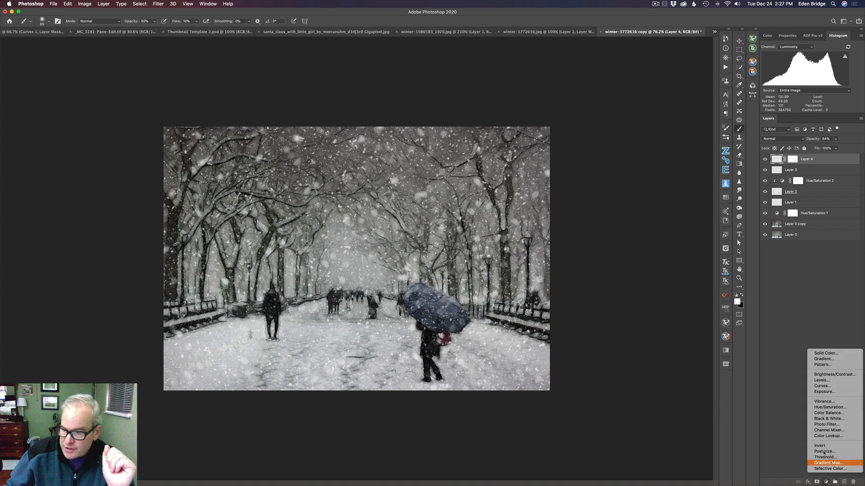
left_click(829, 386)
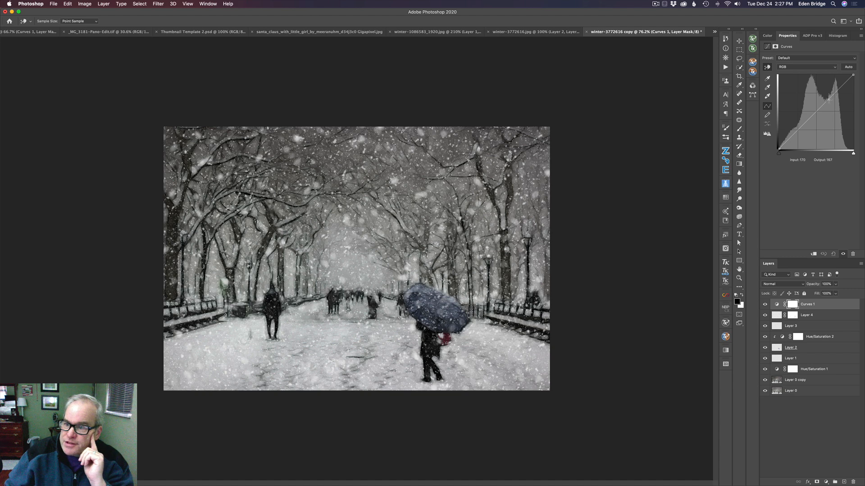
left_click(828, 99)
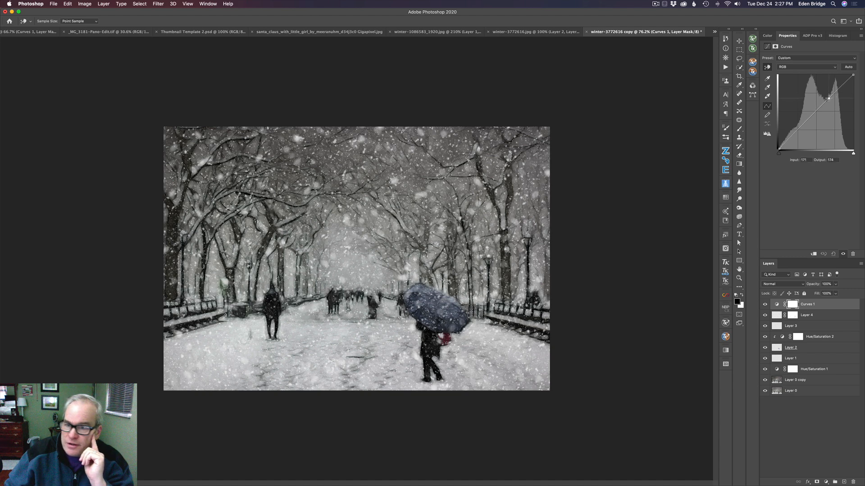
left_click_drag(828, 98, 828, 97)
left_click(804, 124)
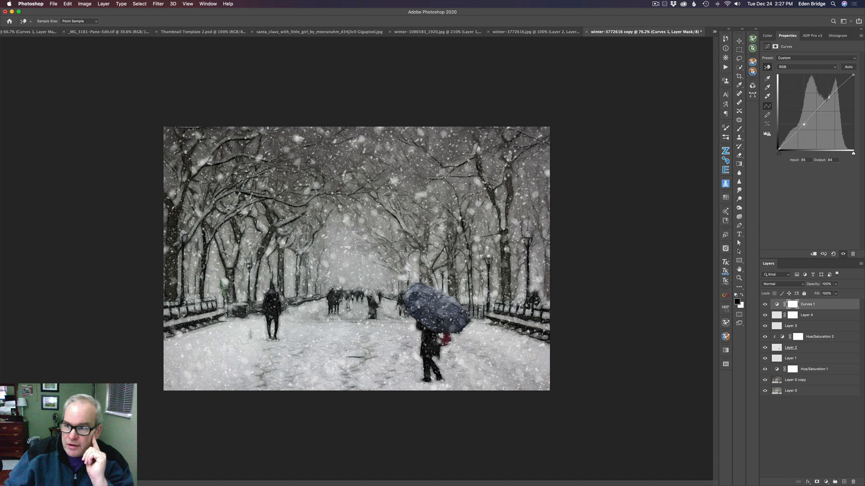
left_click_drag(803, 124, 804, 125)
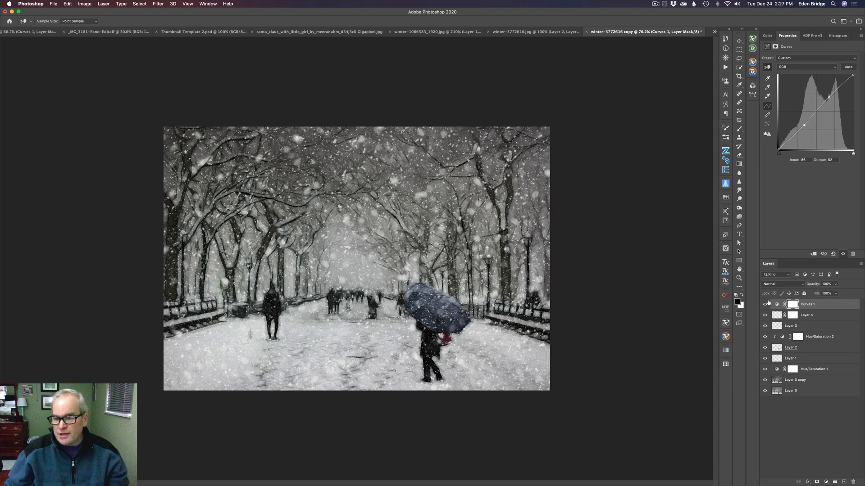
Step: Compare the image with and without the Curves adjustment and try varying the adjustment's opacity
left_click(765, 305)
left_click(765, 305)
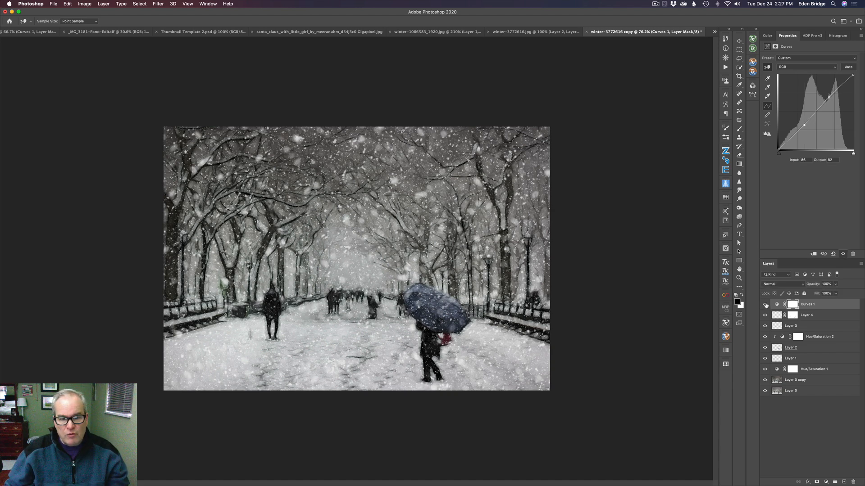
left_click(765, 305)
left_click(765, 305)
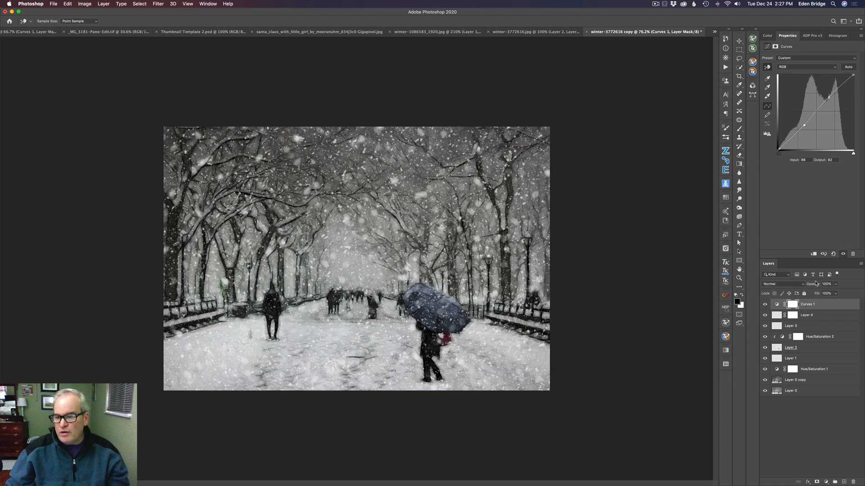
mouse_move(815, 285)
left_mouse_down()
mouse_move(639, 276)
mouse_move(823, 300)
left_mouse_up()
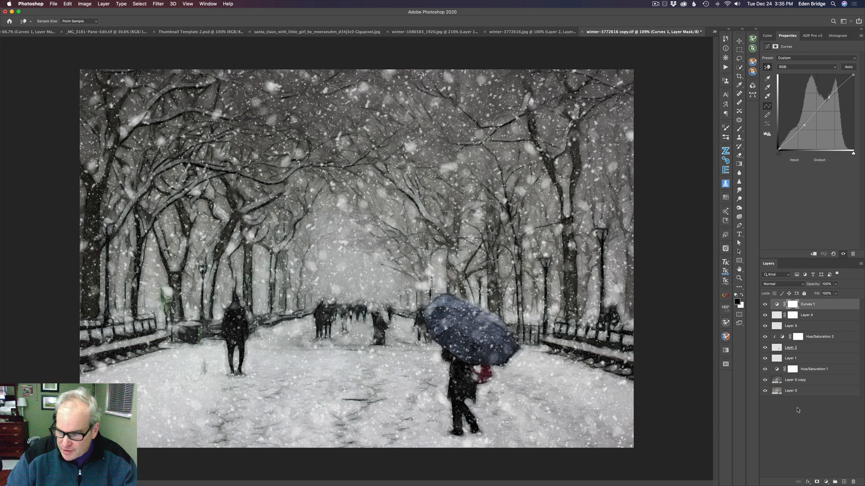
Step: Create a new layer above the Curves adjustment and switch to the Clone Stamp tool for retouching beside the standing man
left_click(844, 483)
key("b")
key("x")
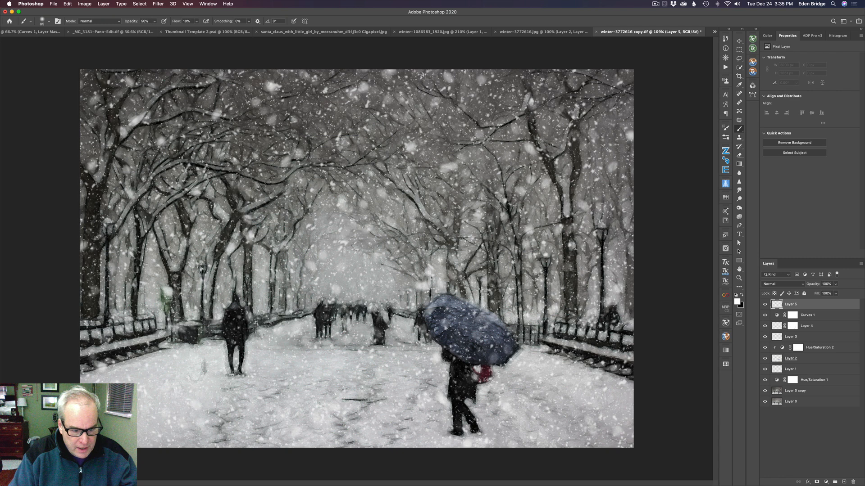
left_click_drag(219, 355, 214, 358)
key("s")
left_click_drag(214, 358, 215, 360)
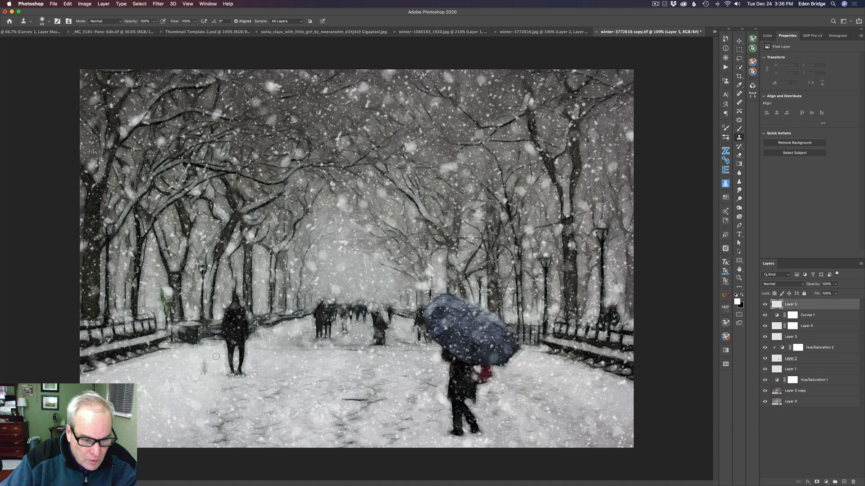
Step: Clone clean snow along both sides of the standing man's legs and coat to tidy his outline
scroll(226, 350, "up", 5)
scroll(226, 351, "down", 1)
scroll(226, 351, "down", 3)
scroll(226, 350, "left", 2)
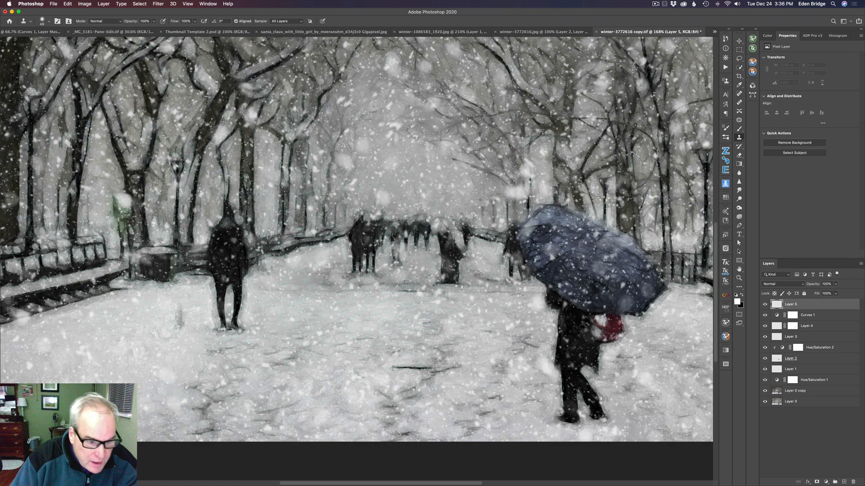
left_click(201, 305, "alt")
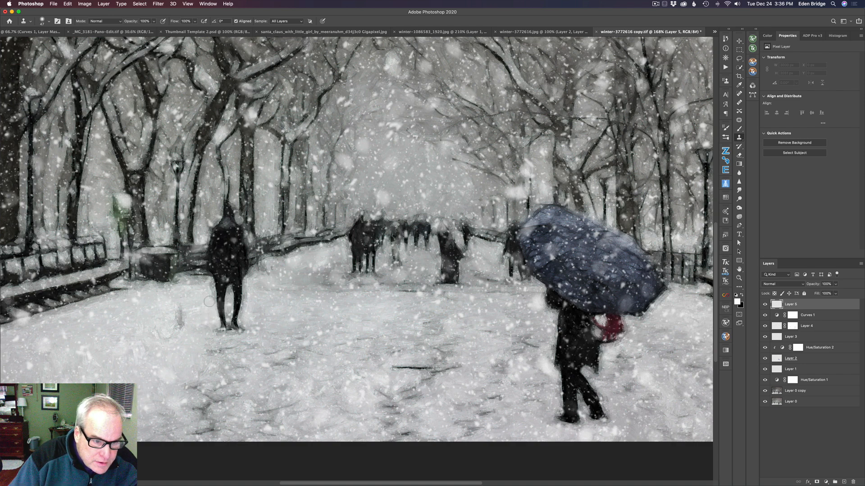
left_click_drag(209, 289, 213, 308)
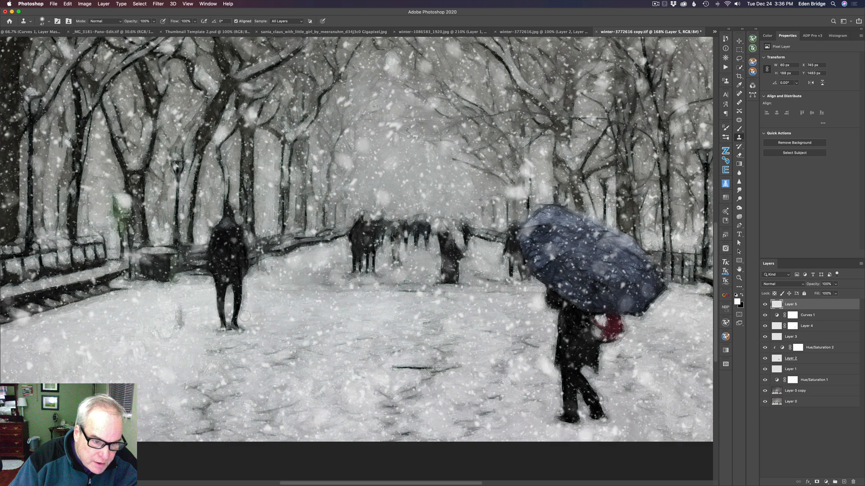
left_click_drag(250, 295, 252, 281)
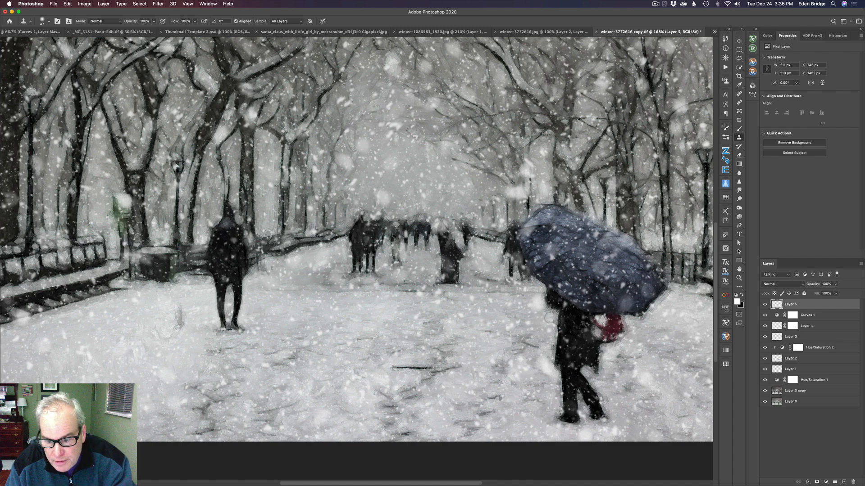
Step: Clone snow along the edges of the umbrella walker's coat and over the dark crack in the middle of the path
mouse_move(545, 325)
left_mouse_down()
mouse_move(547, 357)
mouse_move(550, 331)
mouse_move(546, 342)
left_mouse_up()
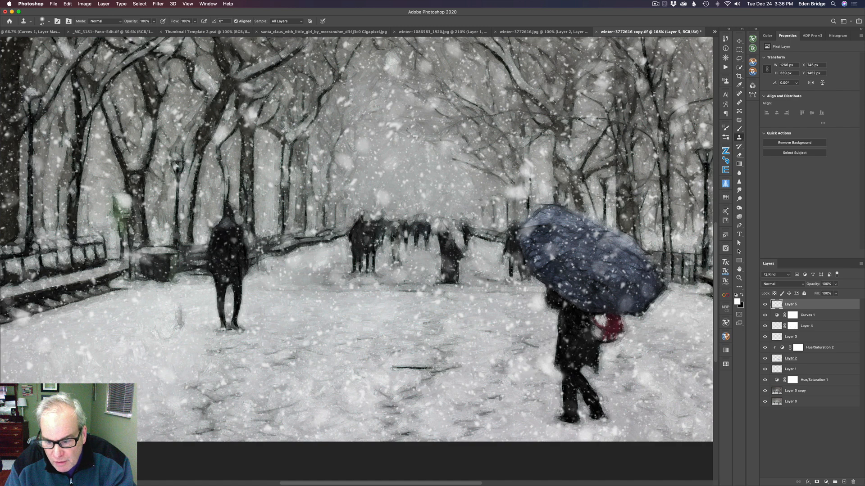
mouse_move(613, 353)
left_mouse_down()
mouse_move(603, 380)
mouse_move(623, 344)
left_mouse_up()
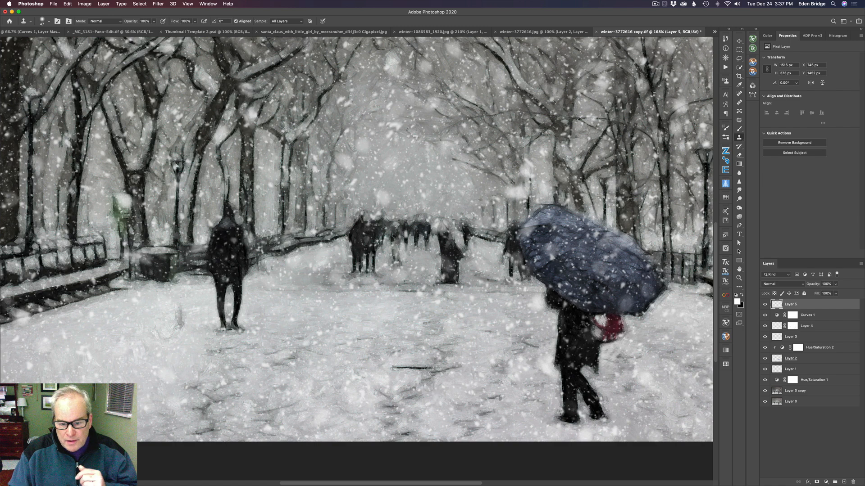
left_click(399, 359, "alt")
left_click_drag(394, 365, 421, 370)
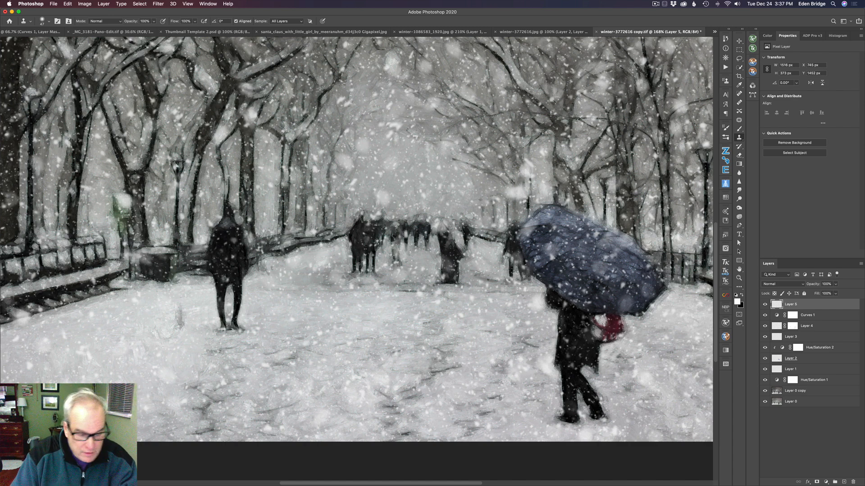
Step: Clone clean snow over the small vertical smudge on the ground beside the standing man
left_click(162, 310, "alt")
mouse_move(173, 307)
left_mouse_down()
mouse_move(183, 322)
mouse_move(172, 340)
mouse_move(182, 315)
mouse_move(169, 337)
mouse_move(163, 323)
mouse_move(163, 347)
left_mouse_up()
left_click(183, 316, "alt")
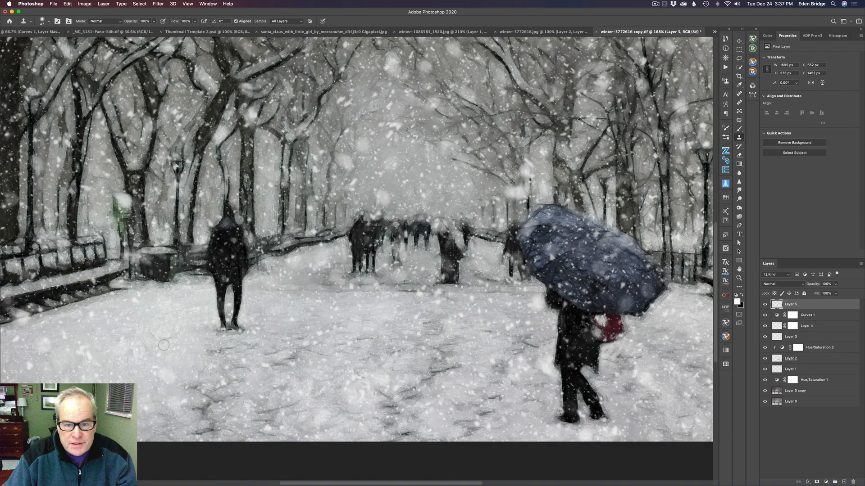
scroll(164, 345, "down", 5)
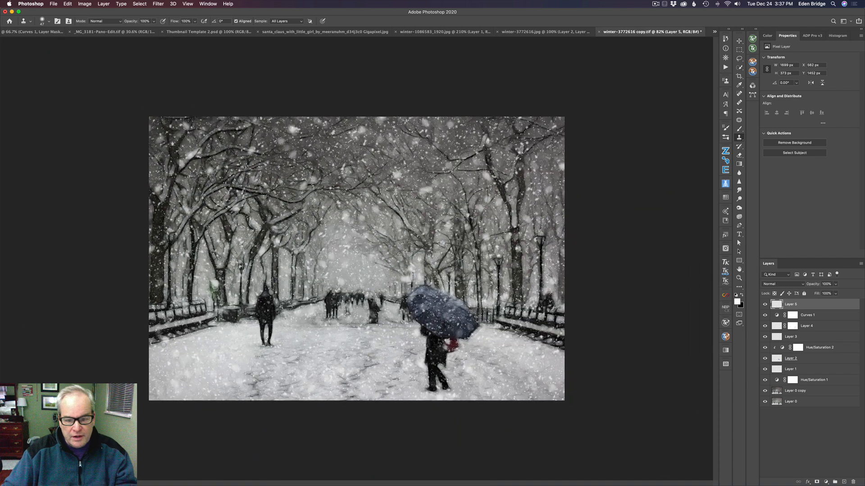